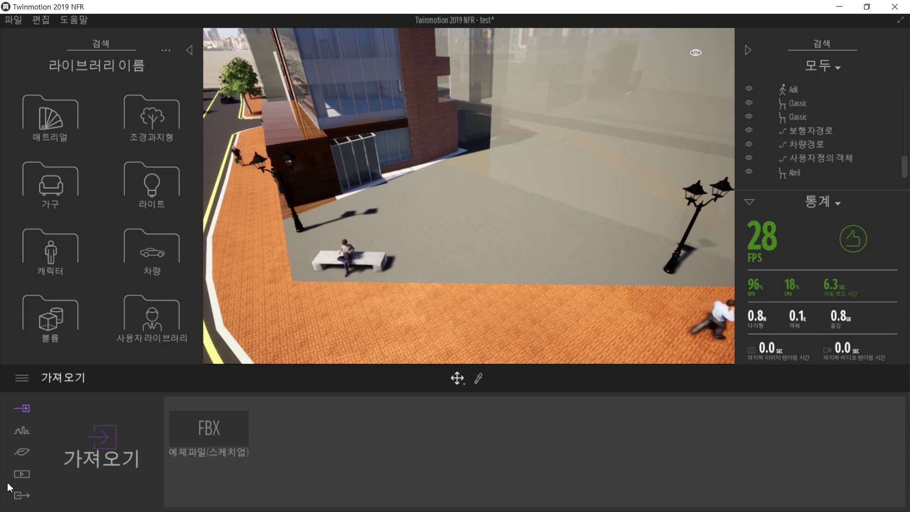
# - Open the nature element's location settings and examine the world map around East Asia at different scales
pyautogui.click(21, 455)
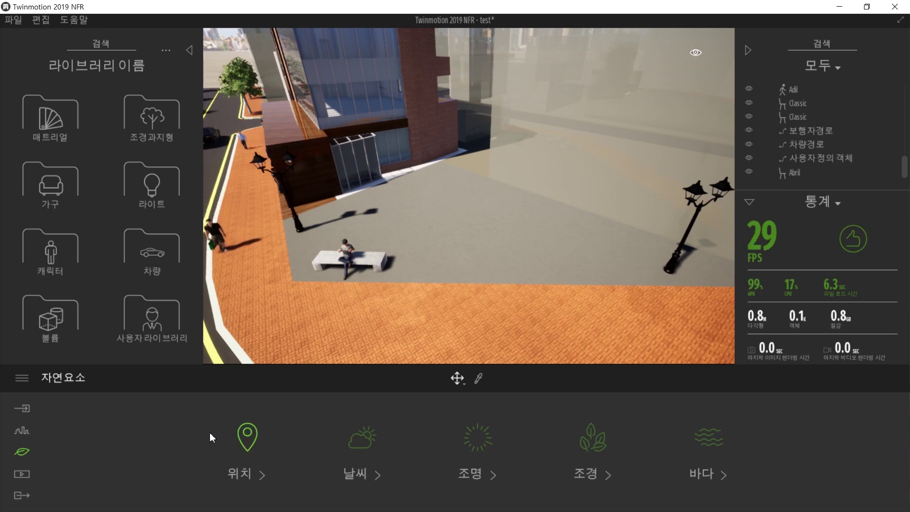
pyautogui.click(245, 451)
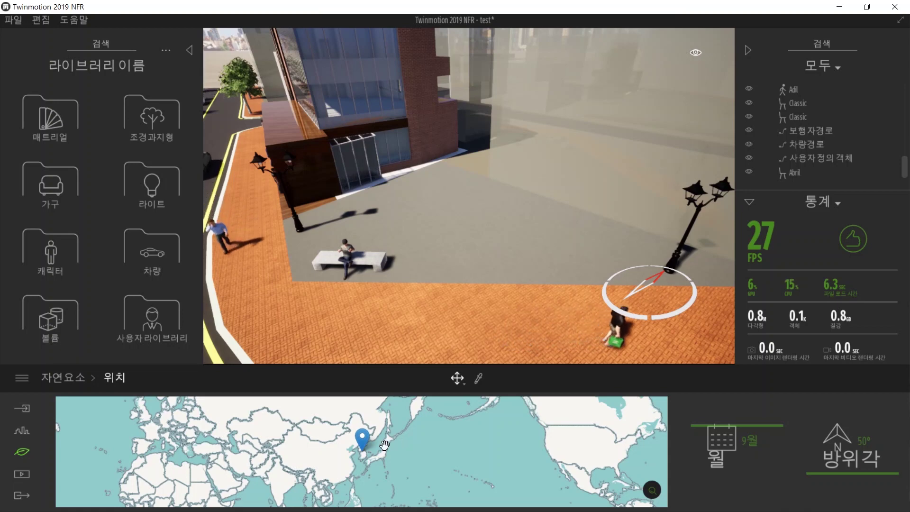
pyautogui.moveTo(397, 441); pyautogui.dragTo(409, 453)
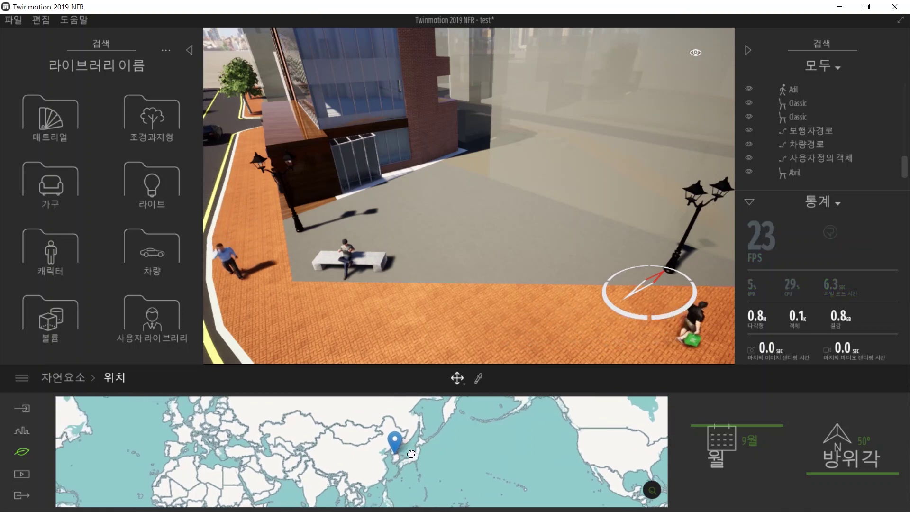
pyautogui.moveTo(340, 452); pyautogui.dragTo(389, 452)
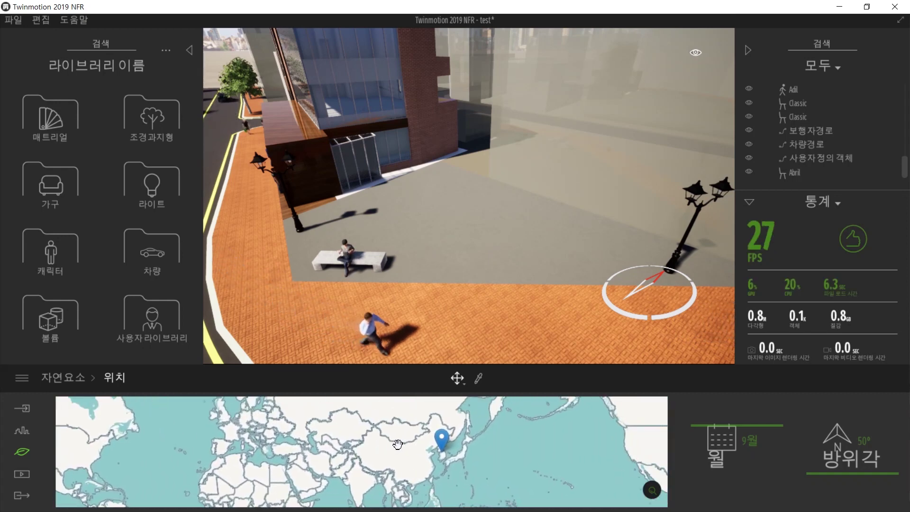
pyautogui.scroll(2, 393, 448)
pyautogui.scroll(2, 399, 444)
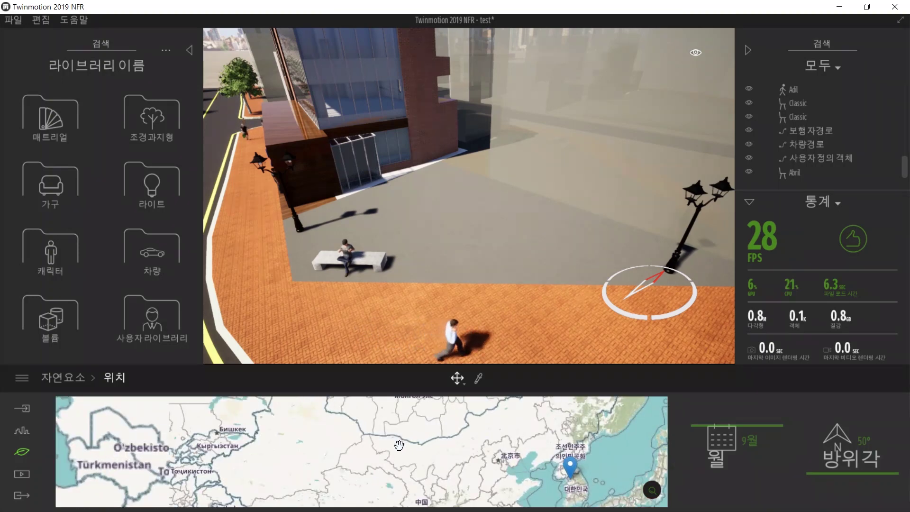
pyautogui.scroll(-2, 401, 445)
pyautogui.scroll(-2, 400, 446)
pyautogui.scroll(3, 401, 446)
pyautogui.scroll(-1, 400, 446)
pyautogui.scroll(-1, 401, 446)
pyautogui.scroll(1, 401, 446)
pyautogui.scroll(-1, 401, 446)
pyautogui.scroll(1, 400, 446)
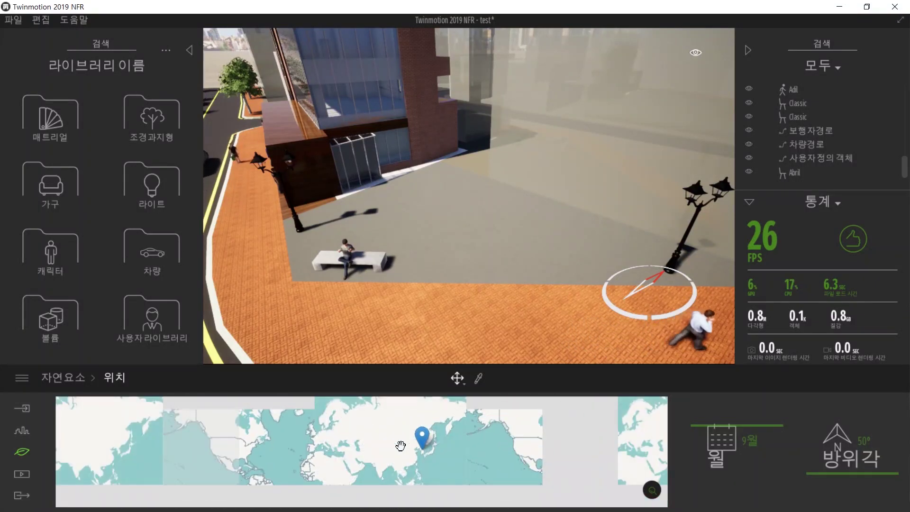
pyautogui.scroll(1, 398, 448)
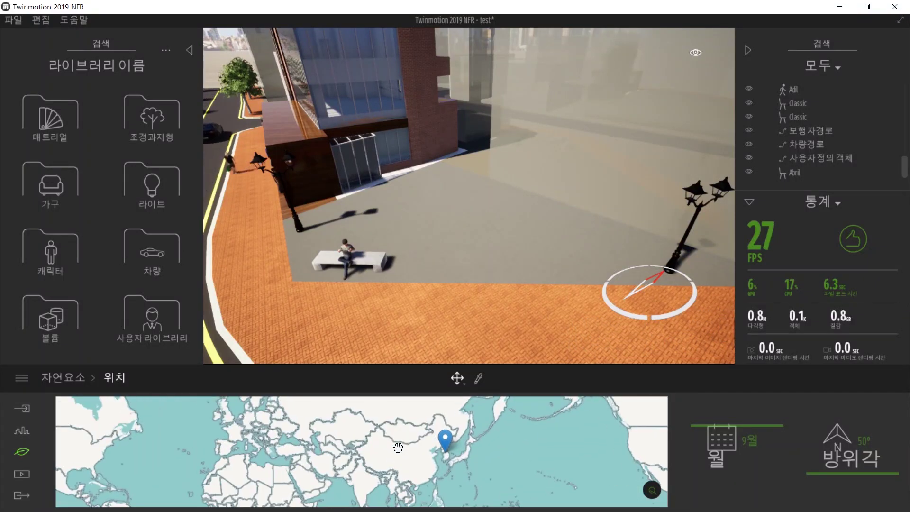
# - Try placing the project's location pin in Central Asia and western China
pyautogui.doubleClick(342, 445)
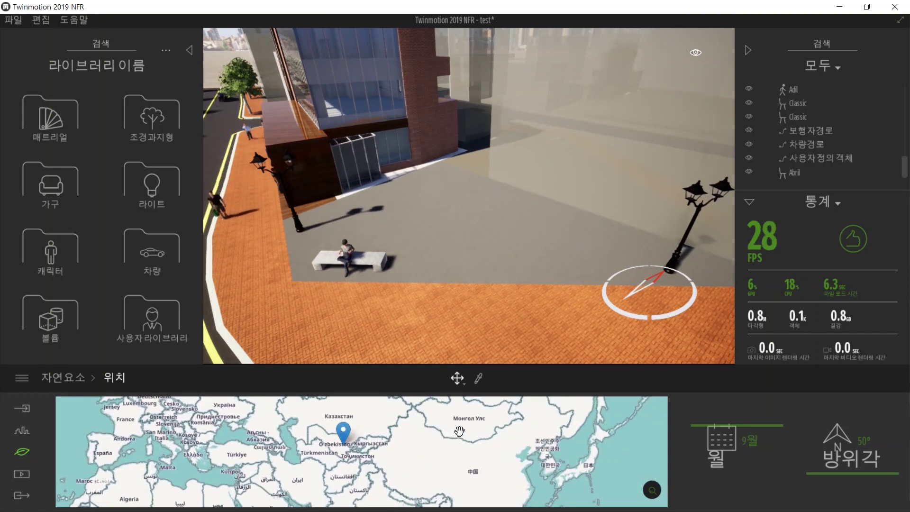
pyautogui.doubleClick(429, 465)
pyautogui.click(271, 449)
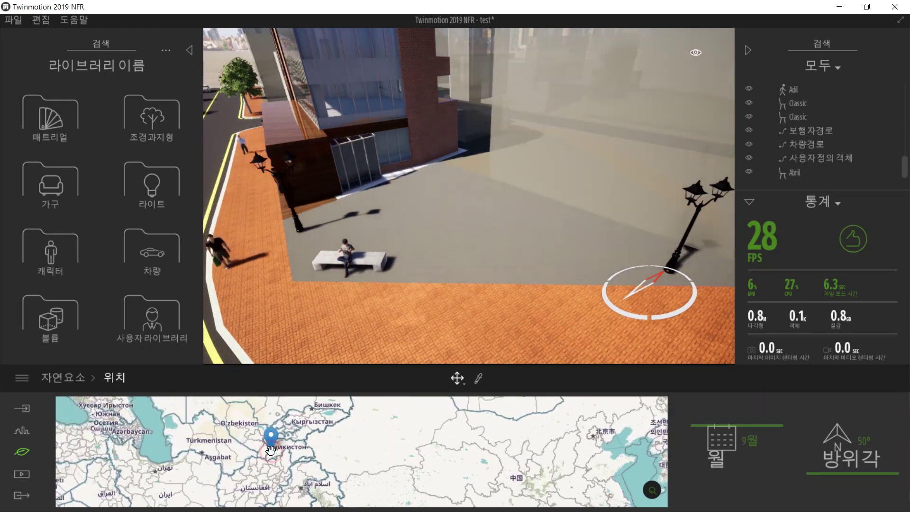
pyautogui.scroll(3, 270, 450)
pyautogui.doubleClick(575, 440)
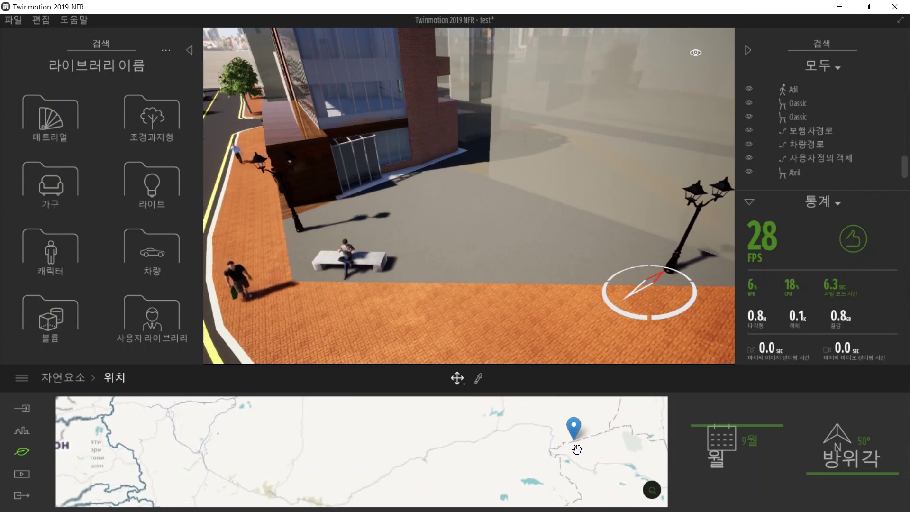
# - Set the project's geographic location to Seoul (서울) on the map
pyautogui.scroll(-3, 577, 449)
pyautogui.moveTo(611, 444); pyautogui.dragTo(331, 447)
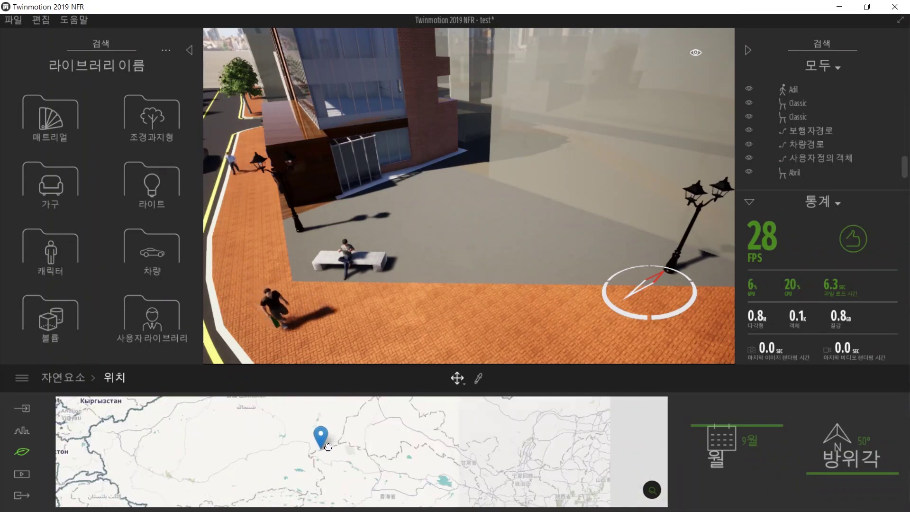
pyautogui.moveTo(394, 450); pyautogui.dragTo(180, 450)
pyautogui.scroll(2, 508, 439)
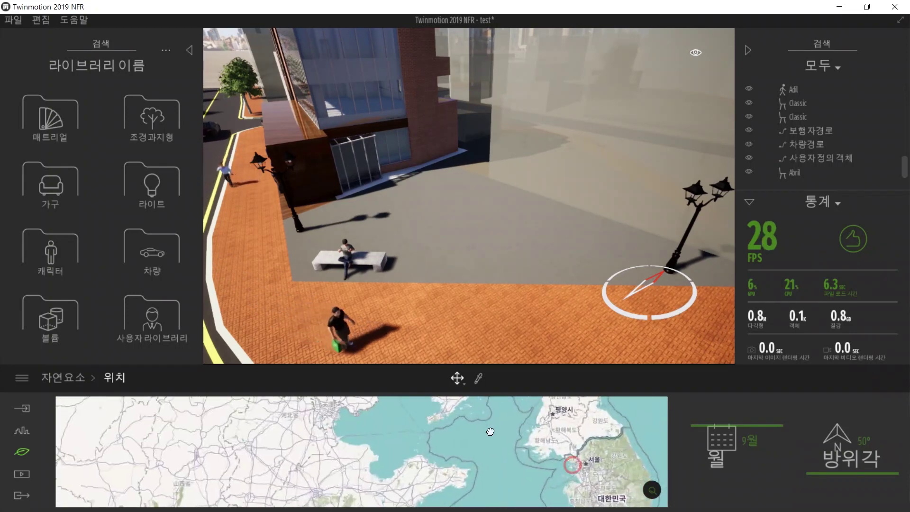
pyautogui.scroll(2, 527, 442)
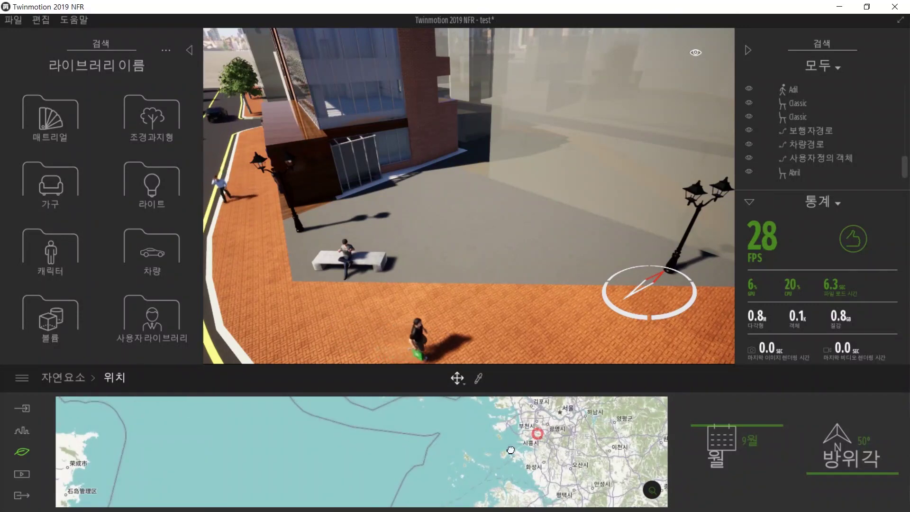
pyautogui.moveTo(562, 412); pyautogui.dragTo(507, 434)
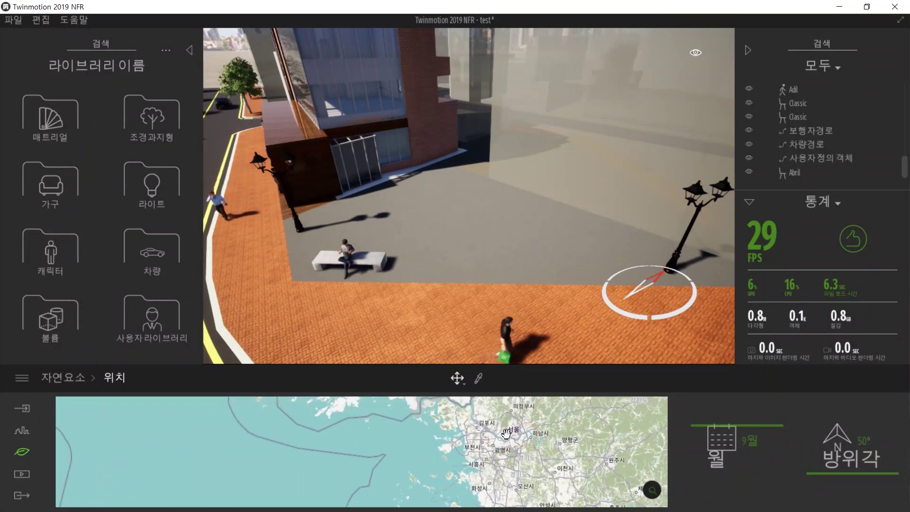
pyautogui.doubleClick(506, 433)
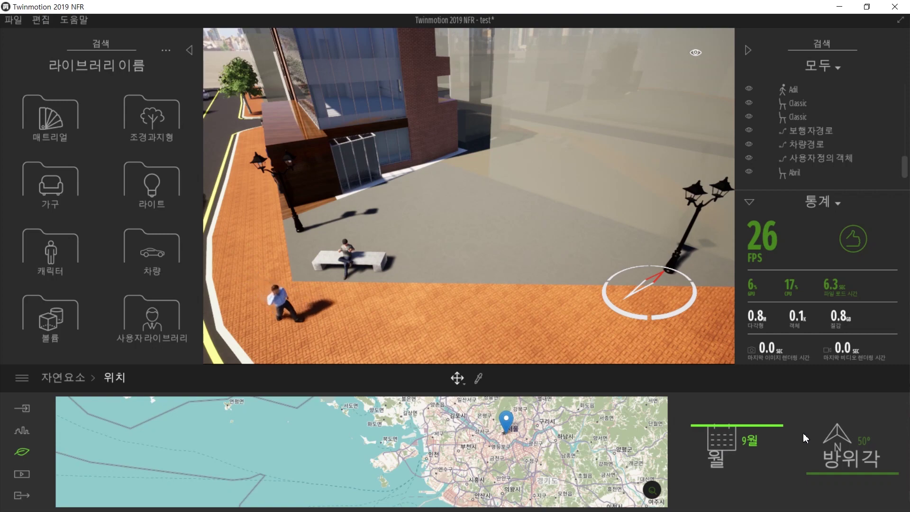
# - Examine the building, the street and the corner lot from a wider viewpoint
pyautogui.scroll(-3, 413, 194)
pyautogui.keyDown('shift'); pyautogui.moveTo(413, 194); pyautogui.dragTo(445, 190, button='middle'); pyautogui.keyUp('shift')
pyautogui.scroll(-2, 545, 222)
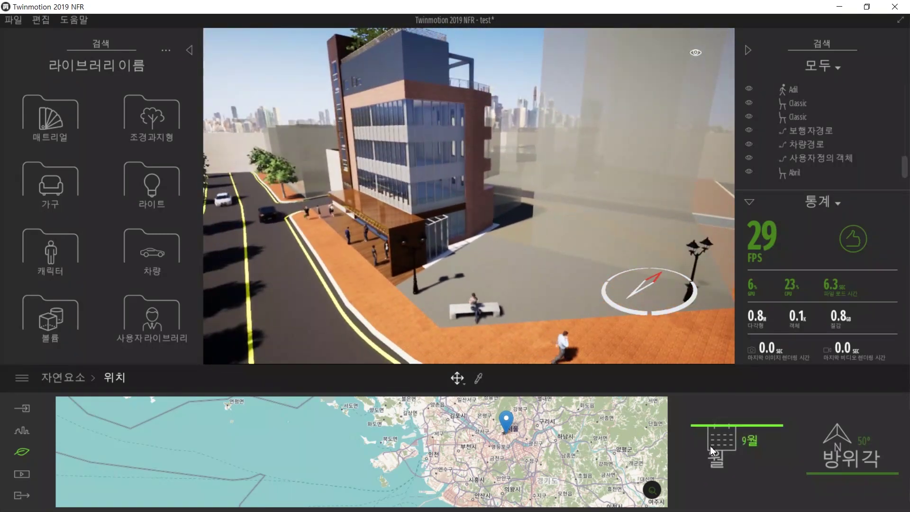
pyautogui.moveTo(716, 431)
pyautogui.mouseDown()
pyautogui.moveTo(717, 419)
pyautogui.moveTo(715, 441)
pyautogui.moveTo(713, 423)
pyautogui.mouseUp()
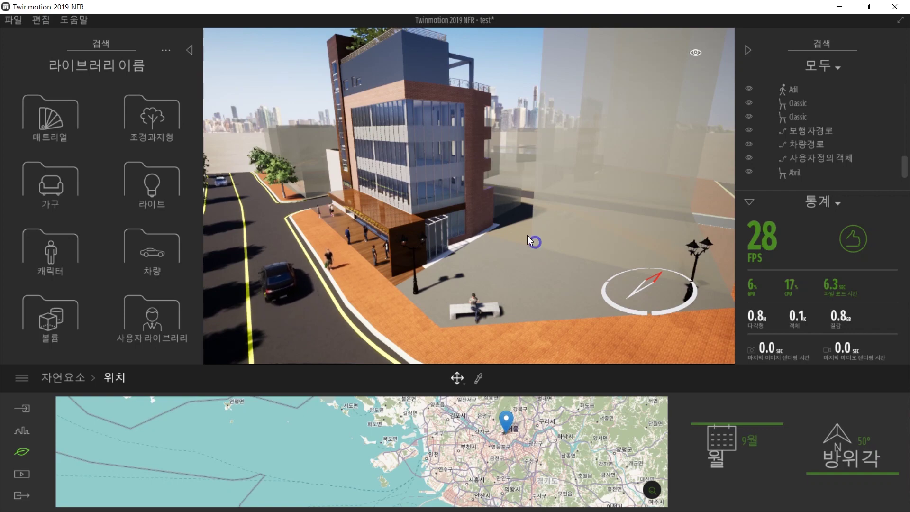
pyautogui.moveTo(528, 235); pyautogui.dragTo(511, 246)
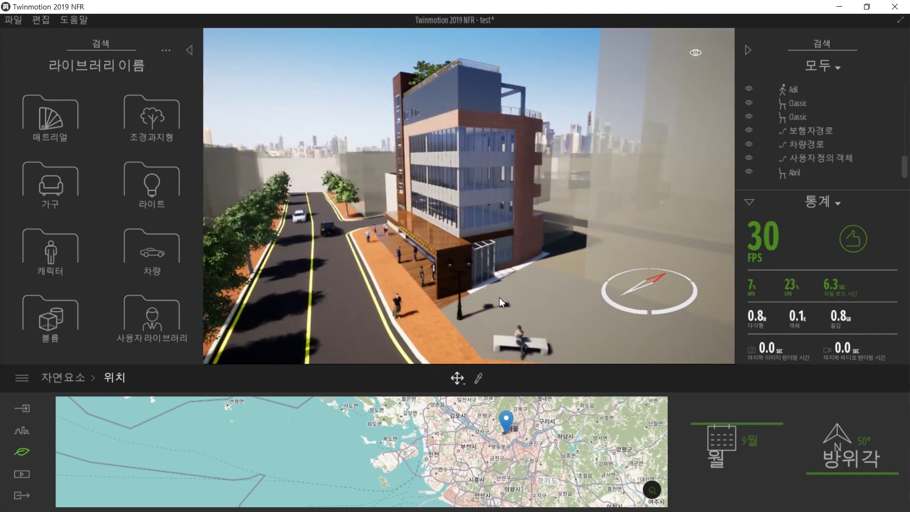
pyautogui.click(502, 282)
pyautogui.scroll(-2, 502, 282)
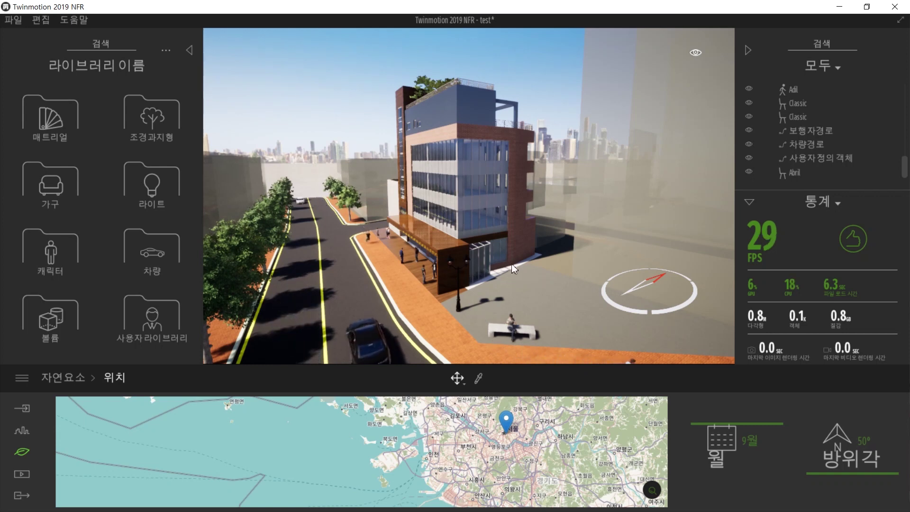
# - Apply the Grass 1 material from the natural terrain materials to the gray lot beside the building
pyautogui.moveTo(512, 264)
pyautogui.mouseDown(button='right')
pyautogui.moveTo(597, 285)
pyautogui.moveTo(516, 280)
pyautogui.moveTo(501, 266)
pyautogui.moveTo(514, 277)
pyautogui.mouseUp(button='right')
pyautogui.press('w')
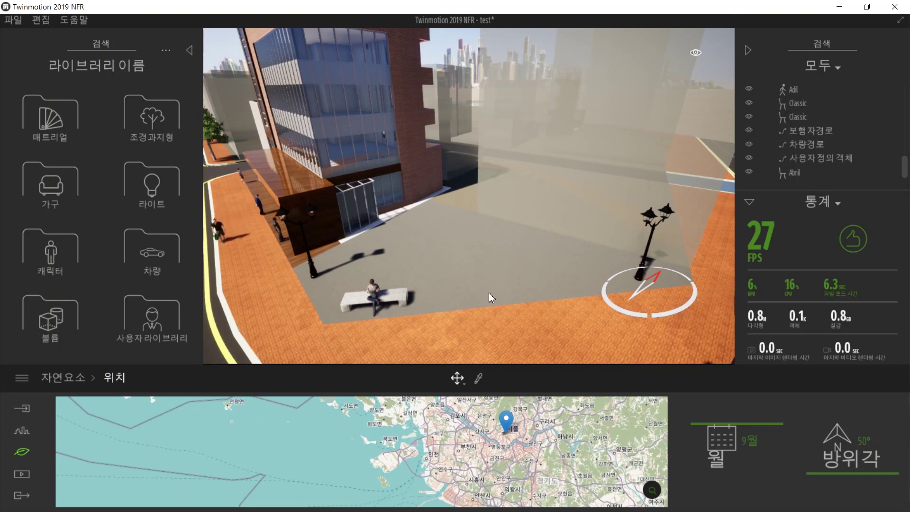
pyautogui.moveTo(435, 264); pyautogui.dragTo(460, 277, button='right')
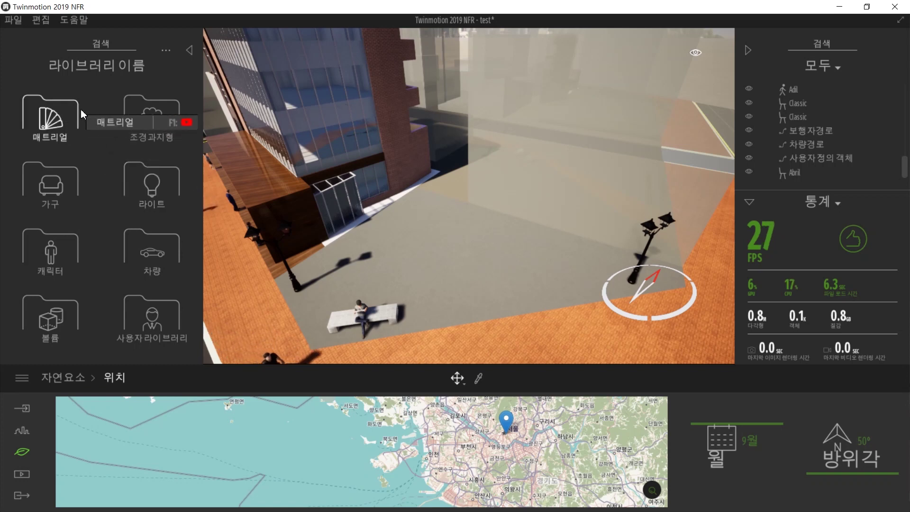
pyautogui.click(53, 124)
pyautogui.scroll(-2, 109, 171)
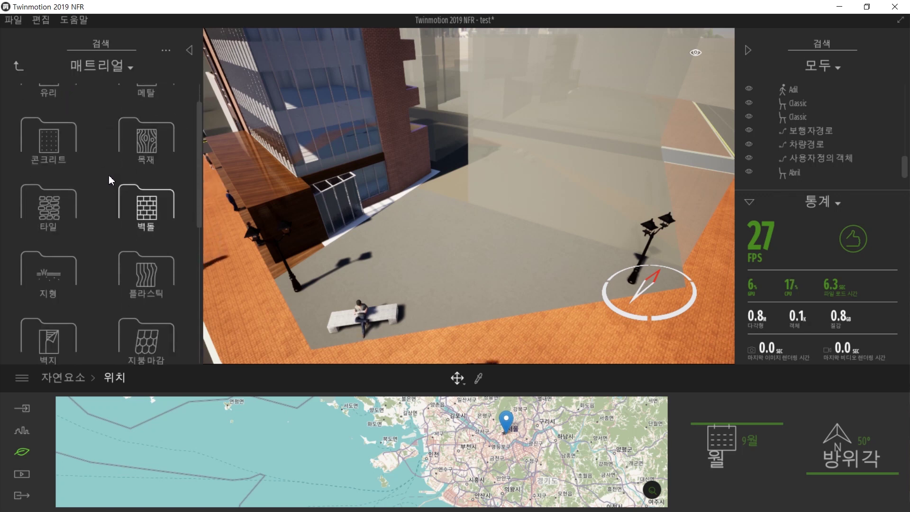
pyautogui.click(67, 277)
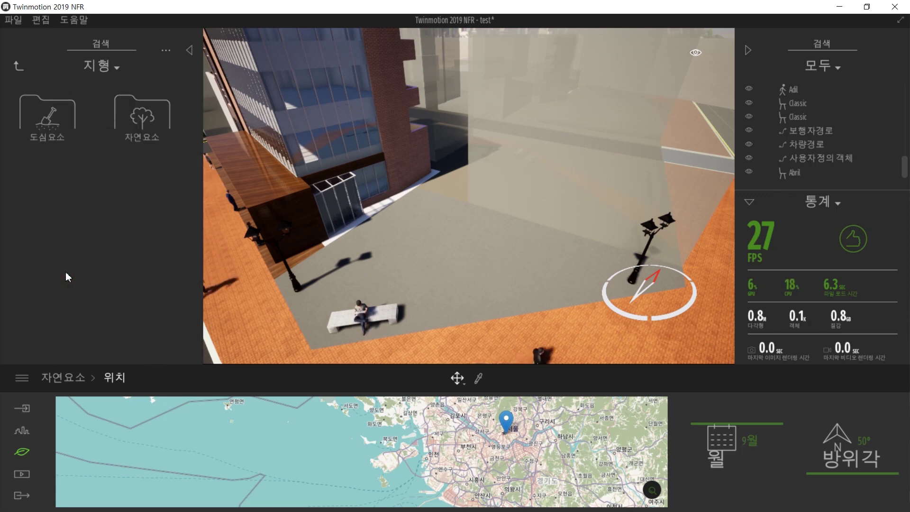
pyautogui.click(141, 117)
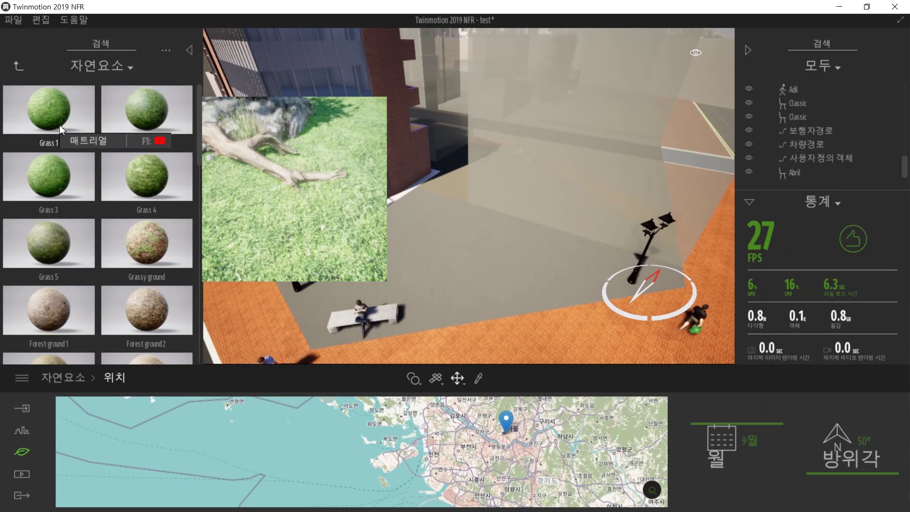
pyautogui.moveTo(34, 104); pyautogui.dragTo(416, 255)
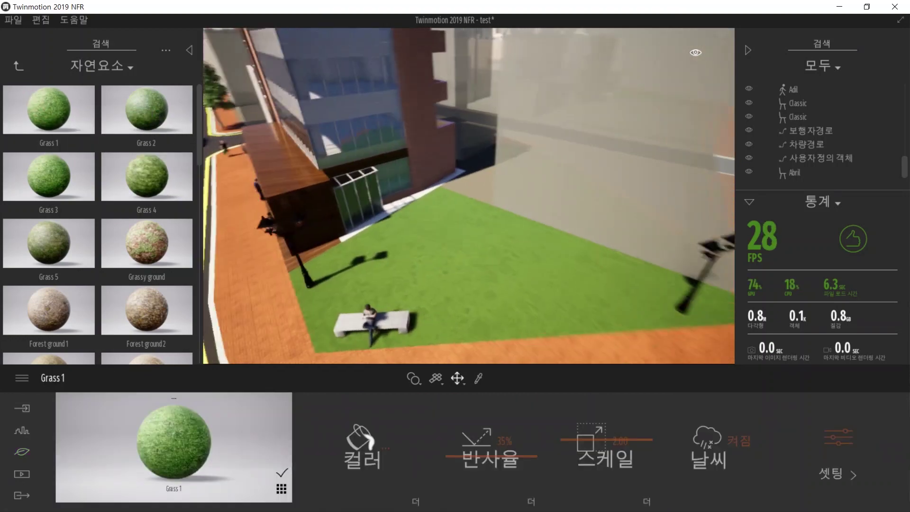
# - Open the landscaping (조경) palette among the nature elements for painting vegetation on the grass lot
pyautogui.scroll(3, 511, 265)
pyautogui.scroll(-4, 511, 266)
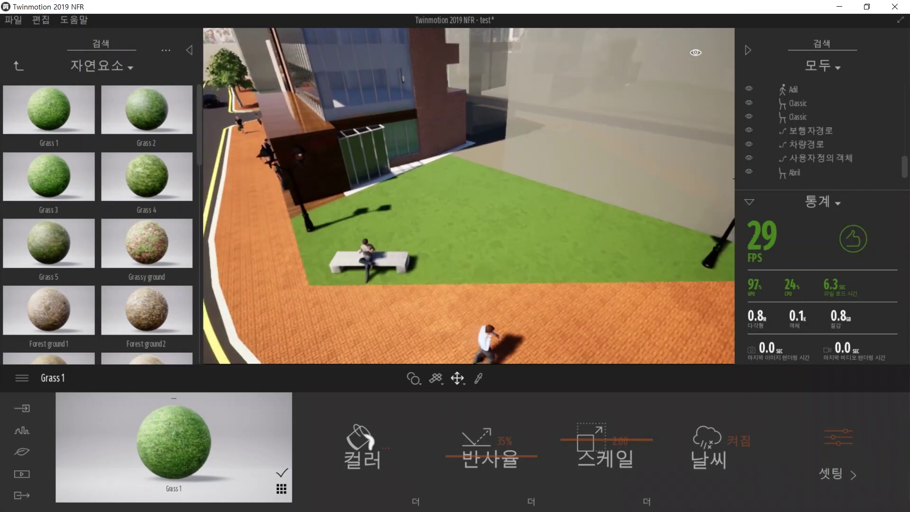
pyautogui.moveTo(469, 214); pyautogui.dragTo(515, 185, button='right')
pyautogui.scroll(-2, 511, 270)
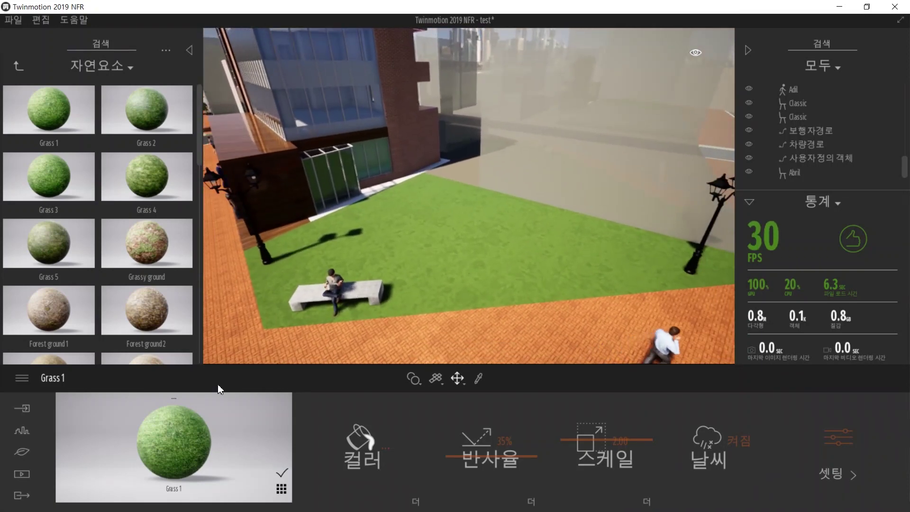
pyautogui.click(22, 452)
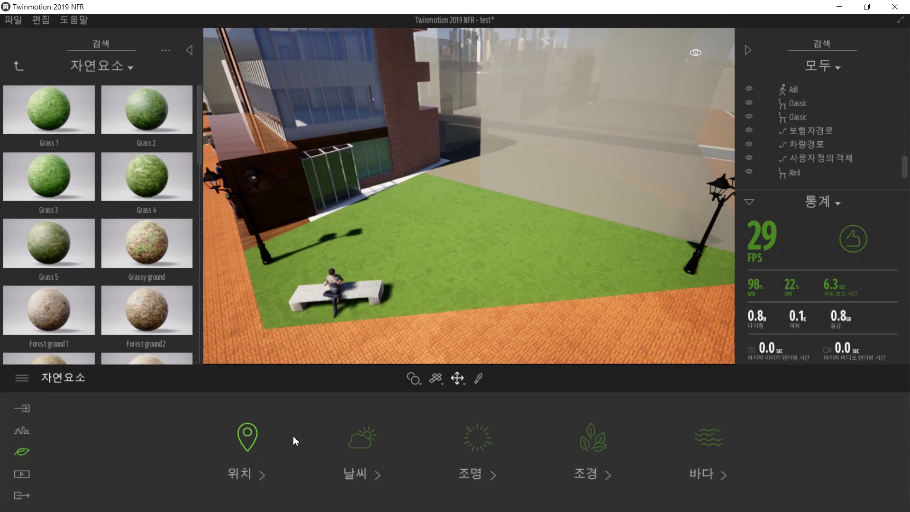
pyautogui.click(598, 448)
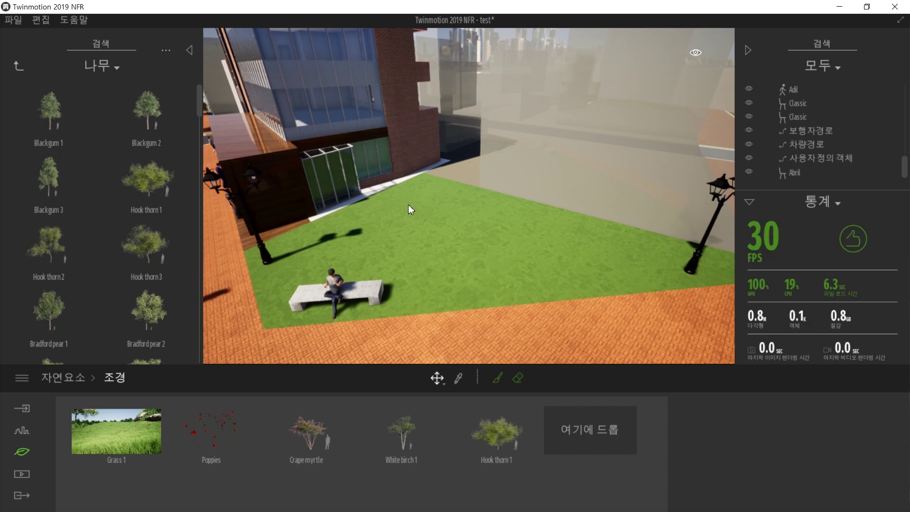
# - Choose the Grass 1 vegetation for painting on the lot and reduce its brush diameter
pyautogui.press('w')
pyautogui.moveTo(501, 271); pyautogui.dragTo(495, 314, button='right')
pyautogui.press('d')
pyautogui.press('s')
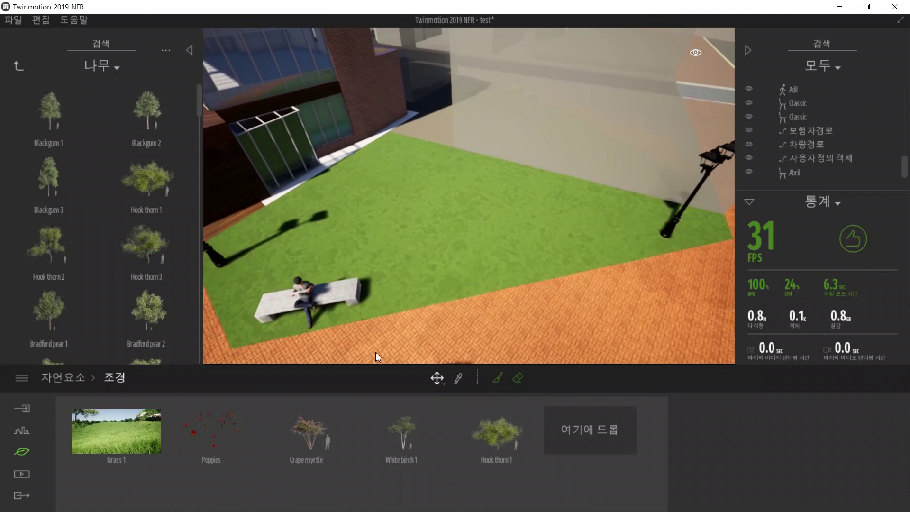
pyautogui.click(126, 428)
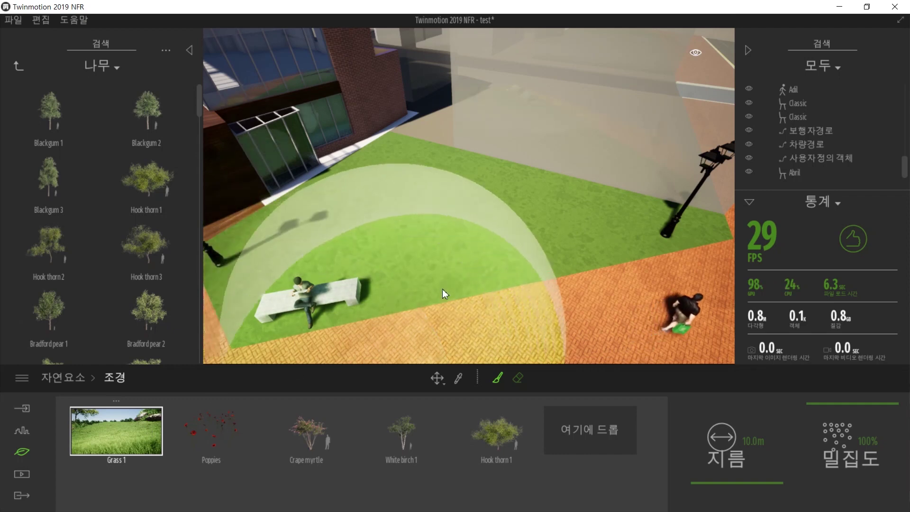
pyautogui.moveTo(468, 242); pyautogui.dragTo(448, 242, button='right')
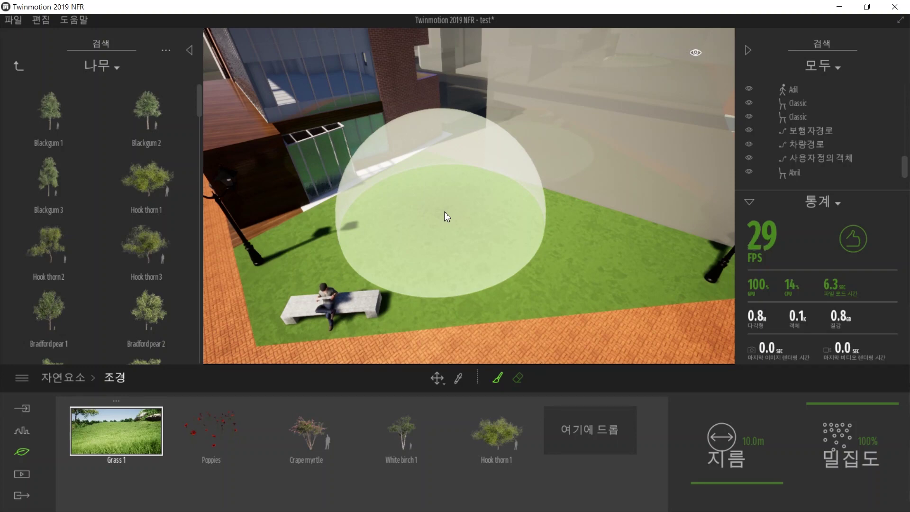
pyautogui.moveTo(455, 214)
pyautogui.mouseDown()
pyautogui.moveTo(455, 237)
pyautogui.moveTo(460, 217)
pyautogui.mouseUp()
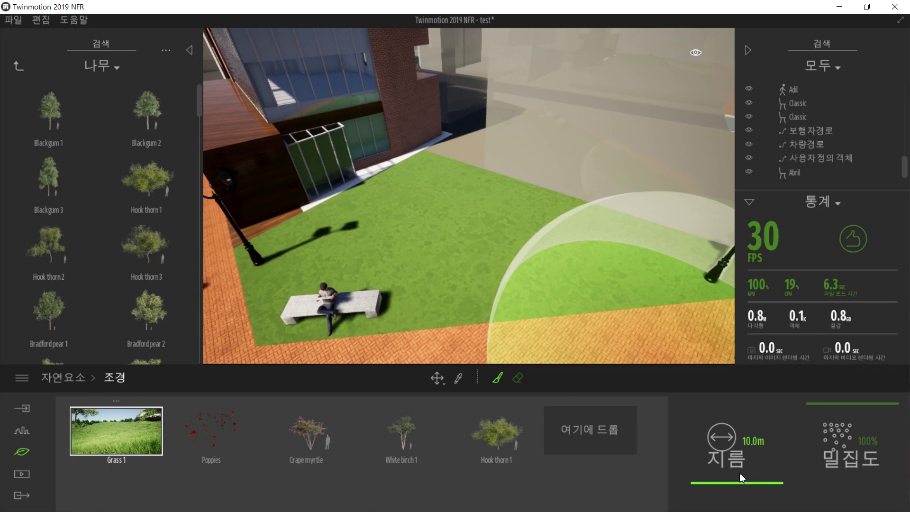
pyautogui.moveTo(727, 482)
pyautogui.mouseDown()
pyautogui.moveTo(724, 491)
pyautogui.moveTo(726, 479)
pyautogui.mouseUp()
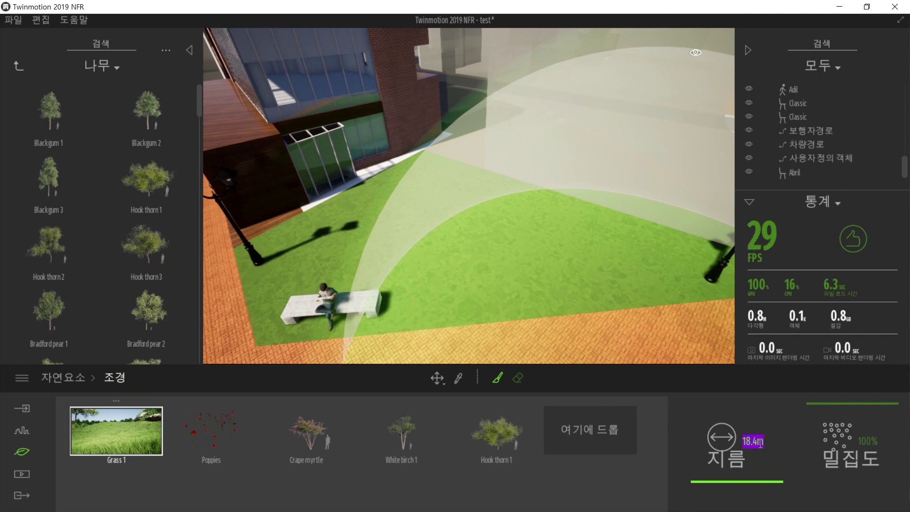
pyautogui.press('Return')
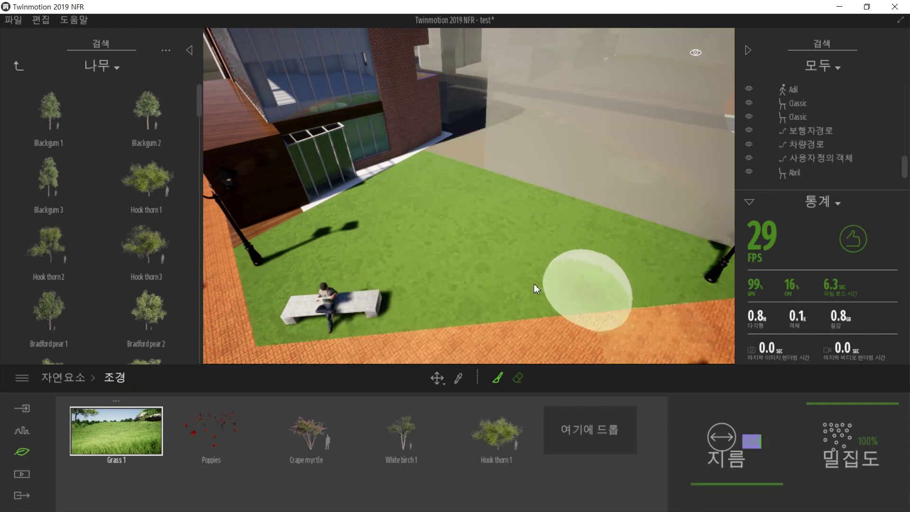
# - Paint Grass 1 vegetation across the green lot behind the bench with the 3.0 m brush at 100% density
pyautogui.moveTo(475, 272); pyautogui.dragTo(467, 271, button='right')
pyautogui.moveTo(474, 271)
pyautogui.keyDown('shift'); pyautogui.mouseDown(button='middle')
pyautogui.moveTo(486, 273)
pyautogui.moveTo(438, 263)
pyautogui.mouseUp(button='middle'); pyautogui.keyUp('shift')
pyautogui.scroll(-2, 499, 263)
pyautogui.scroll(2, 476, 261)
pyautogui.scroll(-3, 476, 261)
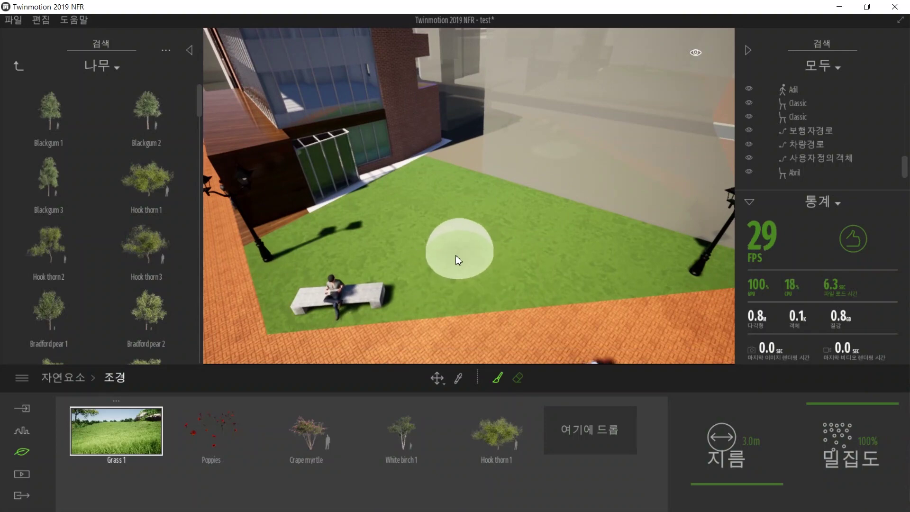
pyautogui.moveTo(440, 279)
pyautogui.mouseDown()
pyautogui.moveTo(628, 256)
pyautogui.moveTo(483, 224)
pyautogui.moveTo(378, 254)
pyautogui.moveTo(319, 251)
pyautogui.moveTo(363, 212)
pyautogui.mouseUp()
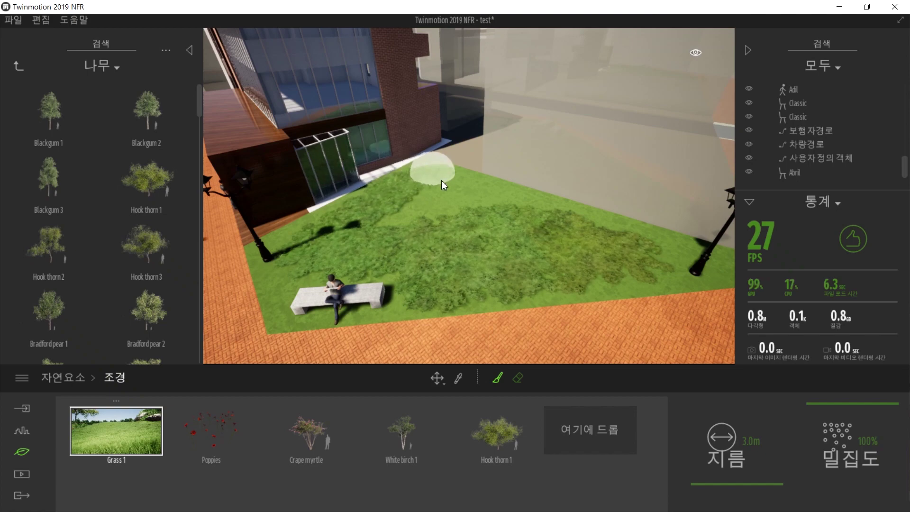
pyautogui.moveTo(442, 183); pyautogui.dragTo(498, 205)
pyautogui.moveTo(449, 224)
pyautogui.mouseDown()
pyautogui.moveTo(395, 220)
pyautogui.moveTo(435, 202)
pyautogui.moveTo(453, 214)
pyautogui.moveTo(384, 232)
pyautogui.moveTo(486, 269)
pyautogui.mouseUp()
# - Examine the painted grass around the bench from closer viewpoints
pyautogui.moveTo(486, 268)
pyautogui.mouseDown(button='right')
pyautogui.moveTo(497, 252)
pyautogui.moveTo(455, 285)
pyautogui.moveTo(486, 267)
pyautogui.moveTo(483, 256)
pyautogui.moveTo(505, 252)
pyautogui.mouseUp(button='right')
pyautogui.press('w')
pyautogui.press('w')
pyautogui.press('s')
pyautogui.press('Escape')
pyautogui.press('w')
pyautogui.press('s')
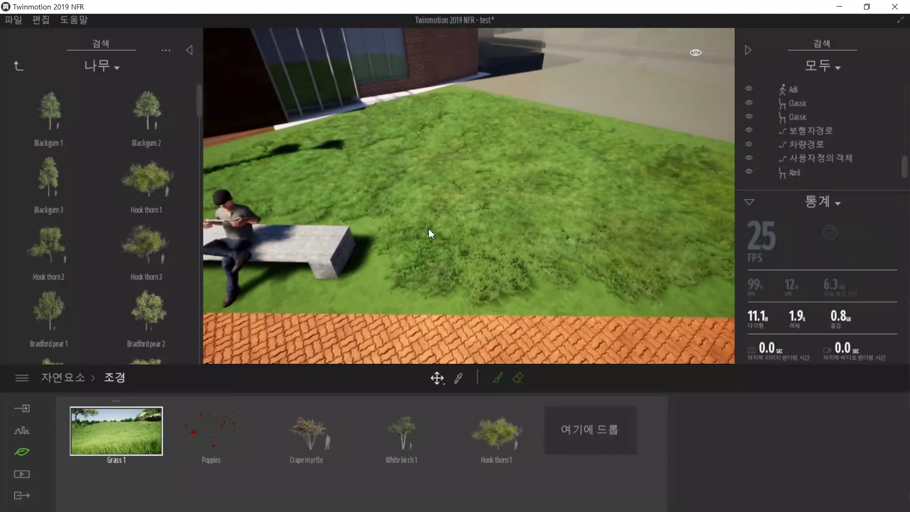
pyautogui.press('s')
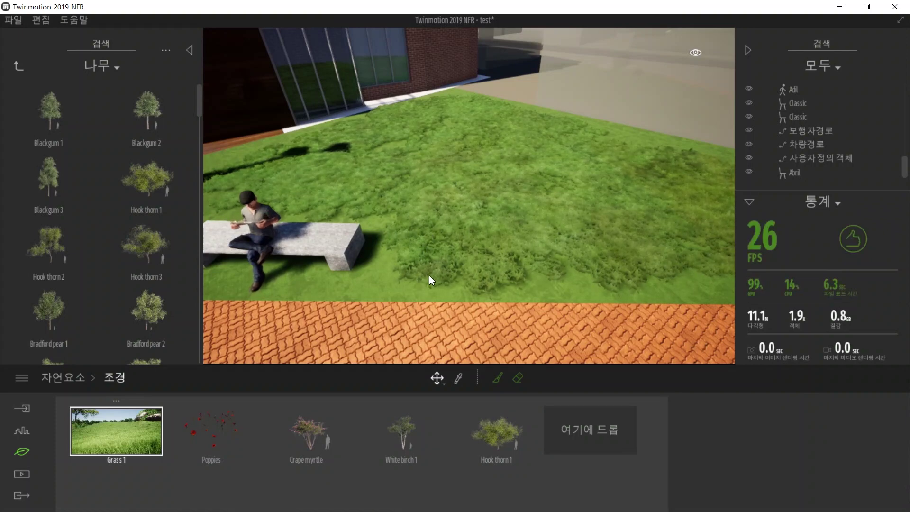
pyautogui.moveTo(488, 249); pyautogui.dragTo(516, 235)
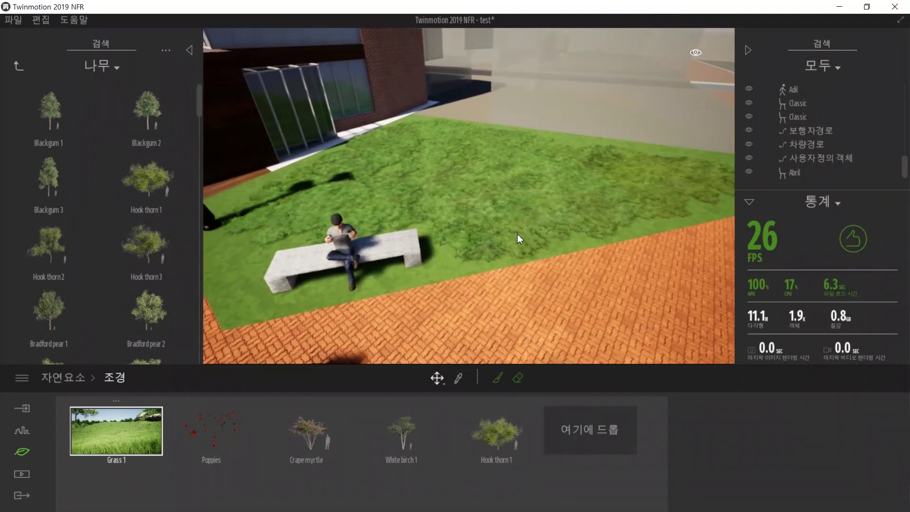
# - Sample the lot's Grass 1 ground material and darken its color
pyautogui.click(446, 258)
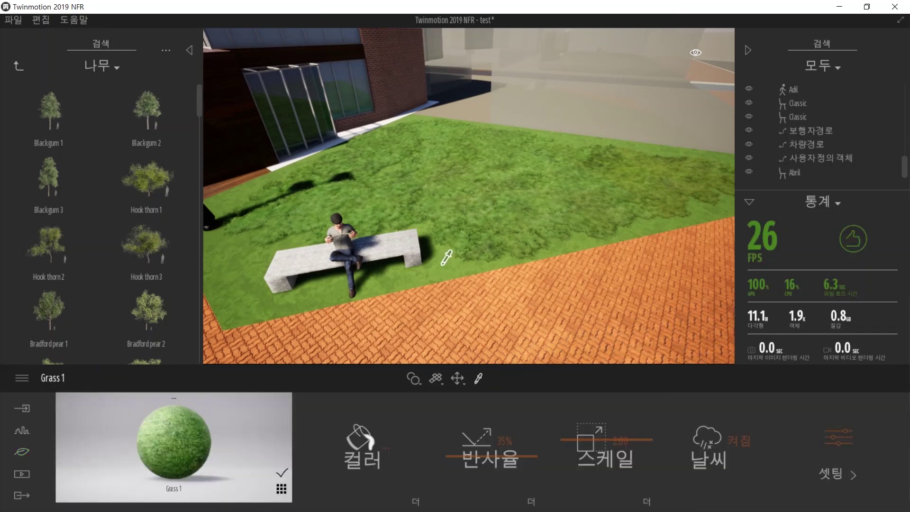
pyautogui.click(379, 457)
pyautogui.moveTo(439, 141); pyautogui.dragTo(107, 126)
pyautogui.click(204, 235)
pyautogui.moveTo(205, 237); pyautogui.dragTo(210, 218)
pyautogui.click(290, 372)
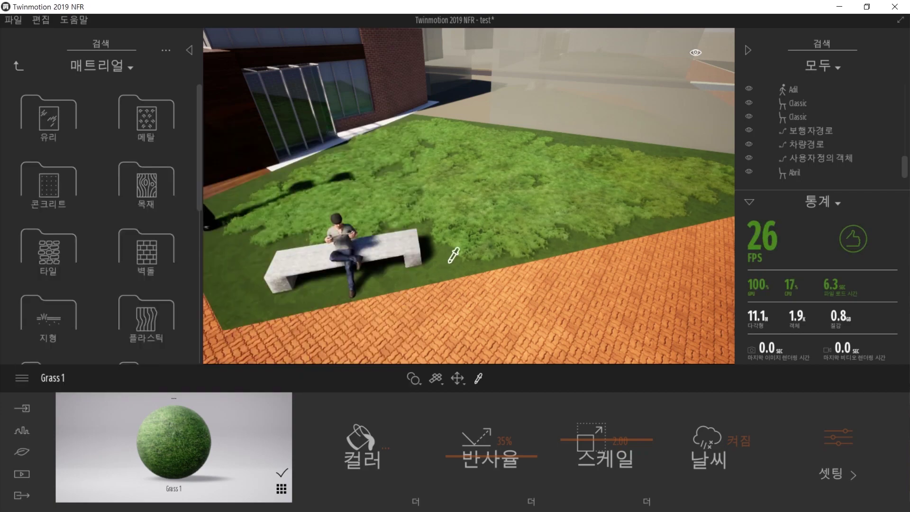
# - Lighten the Grass 1 material's color to the neutral tone D5D5D5 (RGB 213, 213, 213)
pyautogui.scroll(-3, 514, 217)
pyautogui.keyDown('shift'); pyautogui.moveTo(514, 216); pyautogui.dragTo(514, 216, button='middle'); pyautogui.keyUp('shift')
pyautogui.keyDown('shift'); pyautogui.moveTo(496, 256); pyautogui.dragTo(484, 258, button='middle'); pyautogui.keyUp('shift')
pyautogui.scroll(4, 487, 257)
pyautogui.scroll(3, 487, 256)
pyautogui.press('s')
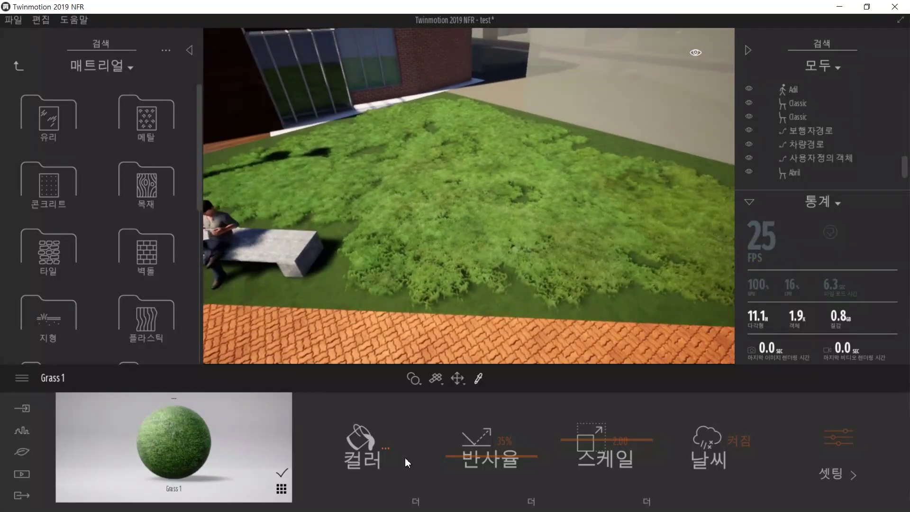
pyautogui.click(387, 451)
pyautogui.moveTo(451, 206); pyautogui.dragTo(451, 198)
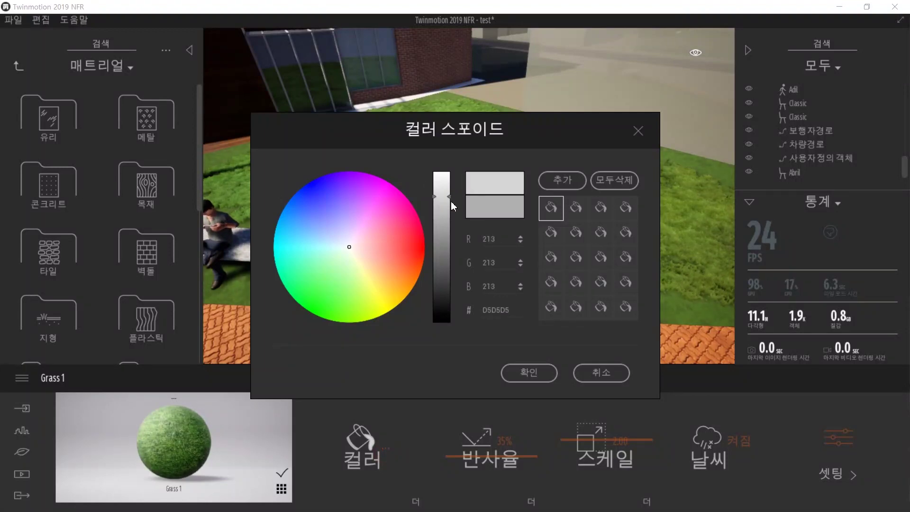
pyautogui.click(507, 372)
# - Return to the landscaping (조경) palette and choose the Hook thorn 1 tree for painting on the lot
pyautogui.scroll(2, 512, 181)
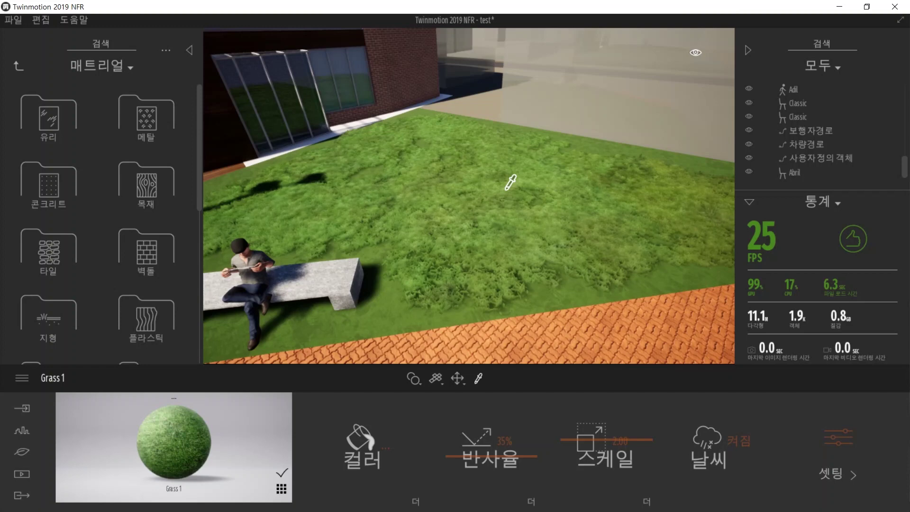
pyautogui.scroll(-3, 532, 204)
pyautogui.keyDown('shift'); pyautogui.moveTo(531, 204); pyautogui.dragTo(513, 217, button='middle'); pyautogui.keyUp('shift')
pyautogui.scroll(-1, 512, 216)
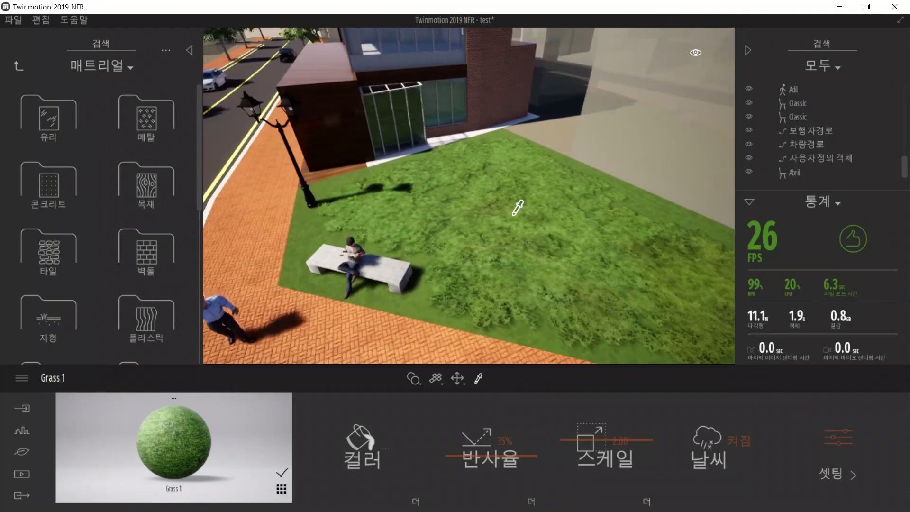
pyautogui.scroll(1, 512, 216)
pyautogui.scroll(-2, 517, 206)
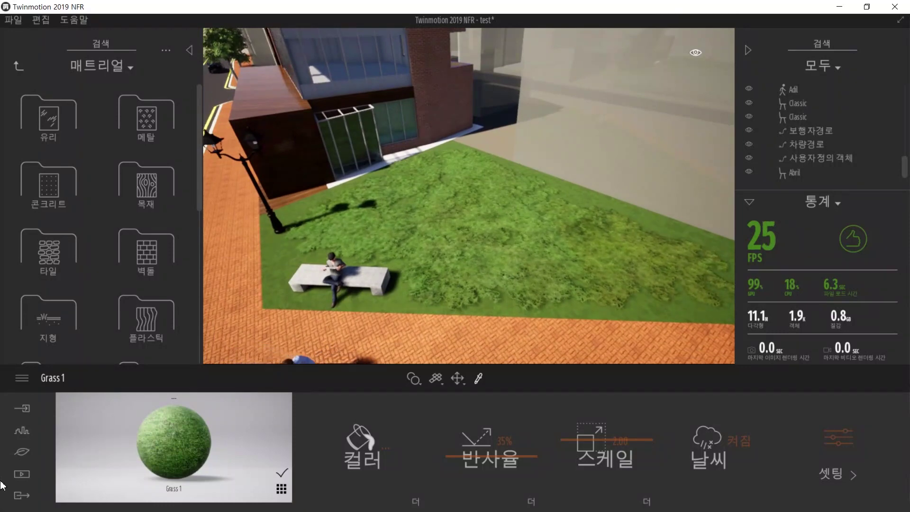
pyautogui.click(24, 453)
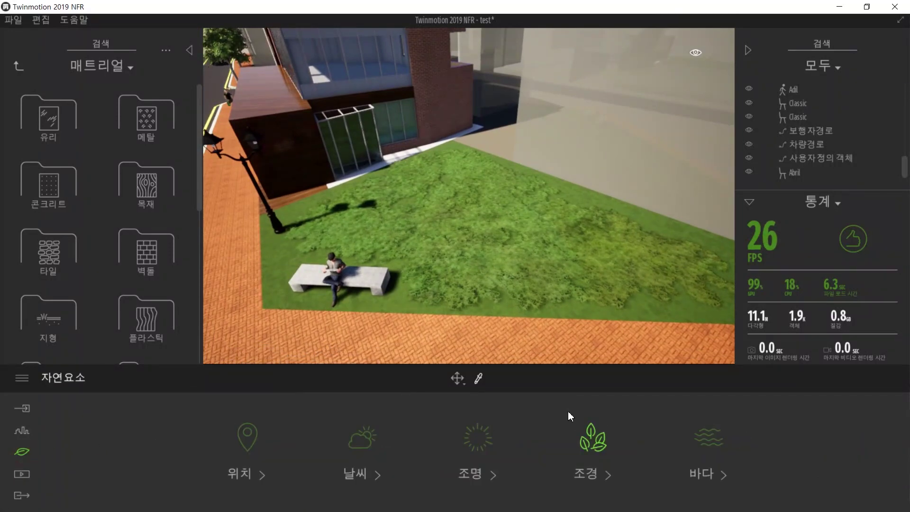
pyautogui.click(590, 443)
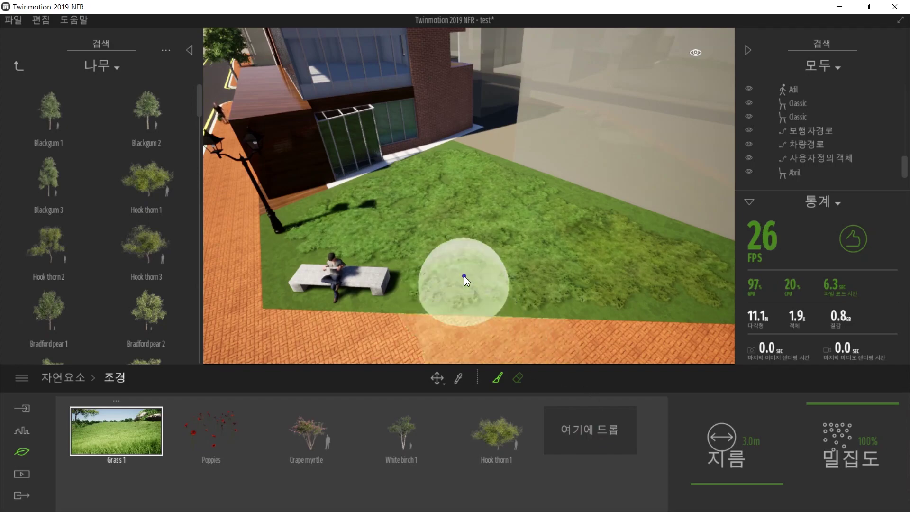
pyautogui.moveTo(466, 277); pyautogui.dragTo(490, 274, button='right')
pyautogui.scroll(-3, 496, 277)
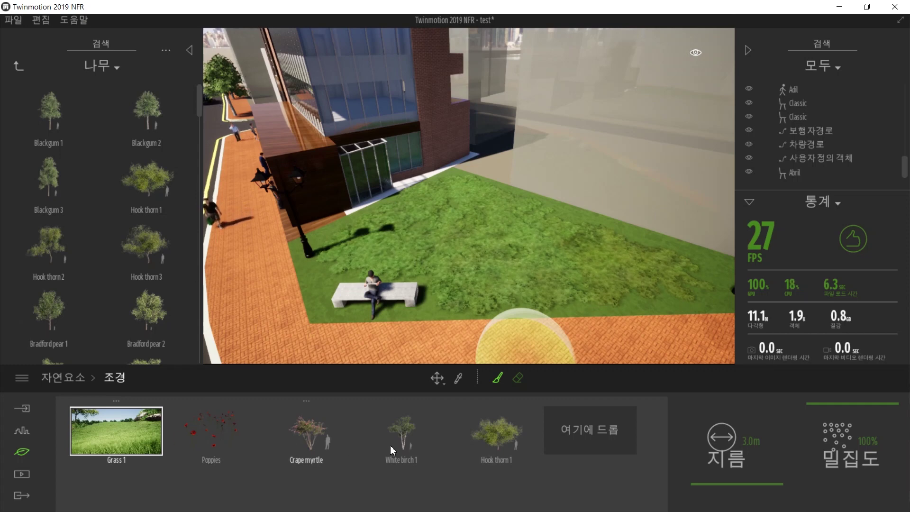
pyautogui.click(484, 448)
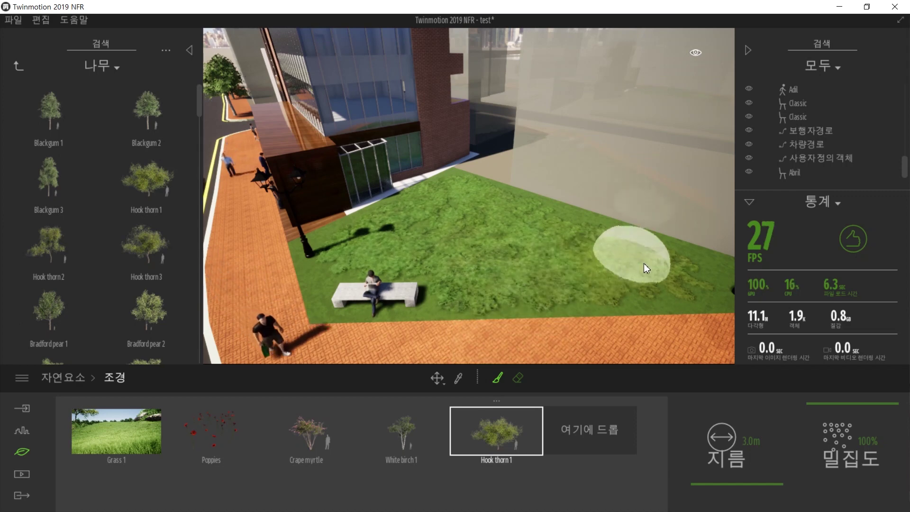
# - Try painting Hook thorn 1 trees across the whole lot at 100% density
pyautogui.click(658, 266)
pyautogui.moveTo(598, 249)
pyautogui.mouseDown()
pyautogui.moveTo(462, 209)
pyautogui.moveTo(362, 243)
pyautogui.moveTo(625, 286)
pyautogui.moveTo(490, 283)
pyautogui.mouseUp()
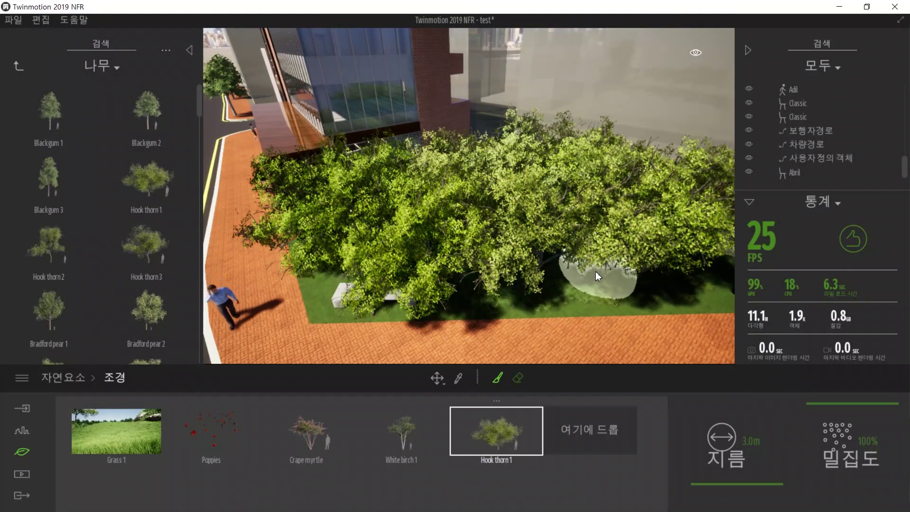
pyautogui.moveTo(549, 270); pyautogui.dragTo(533, 267, button='right')
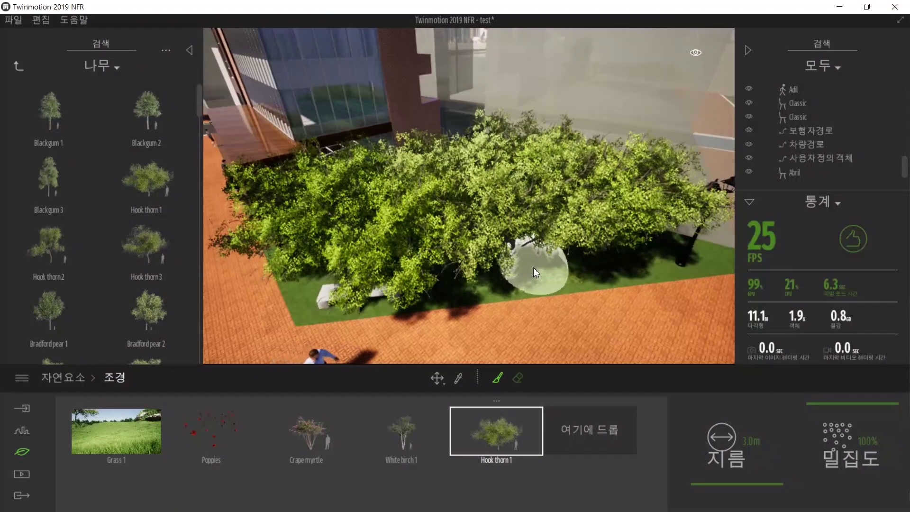
pyautogui.hotkey('ctrl', 'z')
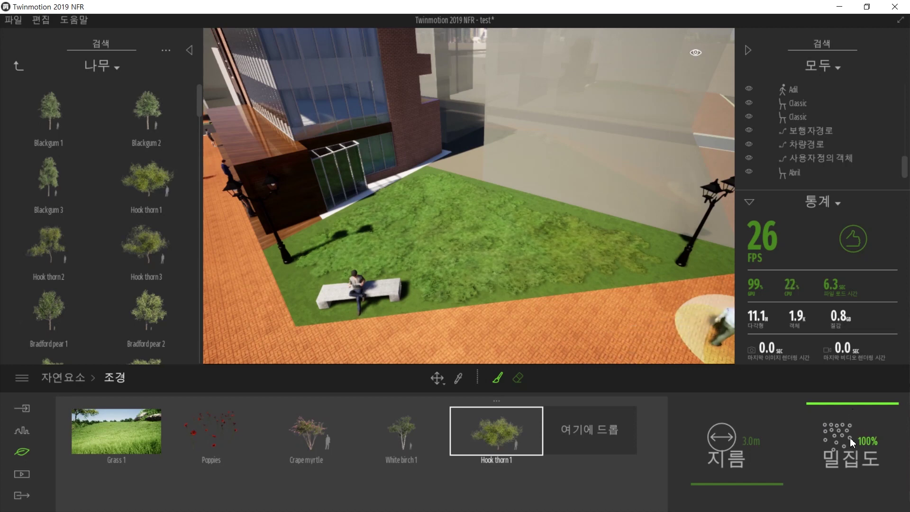
# - Reduce the brush density to 61% and paint Hook thorn 1 trees along the lot's back and side edges
pyautogui.moveTo(845, 403); pyautogui.dragTo(845, 417)
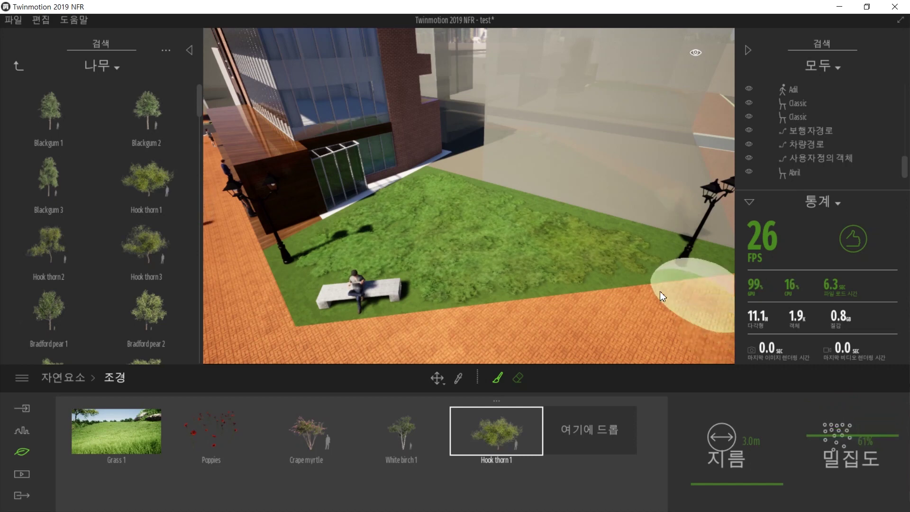
pyautogui.moveTo(625, 255)
pyautogui.mouseDown()
pyautogui.moveTo(428, 197)
pyautogui.moveTo(357, 235)
pyautogui.moveTo(426, 195)
pyautogui.moveTo(473, 206)
pyautogui.moveTo(494, 224)
pyautogui.moveTo(495, 248)
pyautogui.moveTo(558, 239)
pyautogui.mouseUp()
pyautogui.moveTo(559, 240); pyautogui.dragTo(558, 240, button='right')
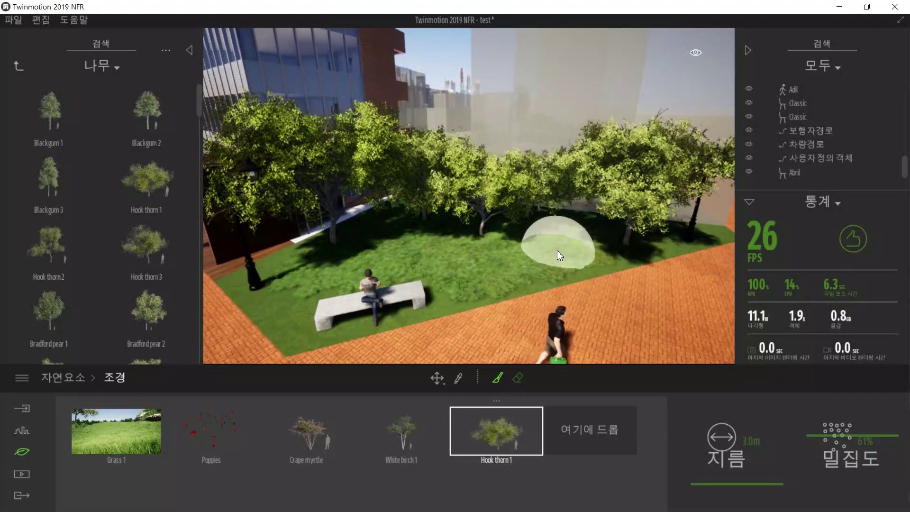
# - Paint Poppies over the grass between the bench and the trees at 61% density
pyautogui.moveTo(504, 261); pyautogui.dragTo(505, 261, button='right')
pyautogui.keyDown('shift'); pyautogui.moveTo(502, 272); pyautogui.dragTo(500, 274, button='middle'); pyautogui.keyUp('shift')
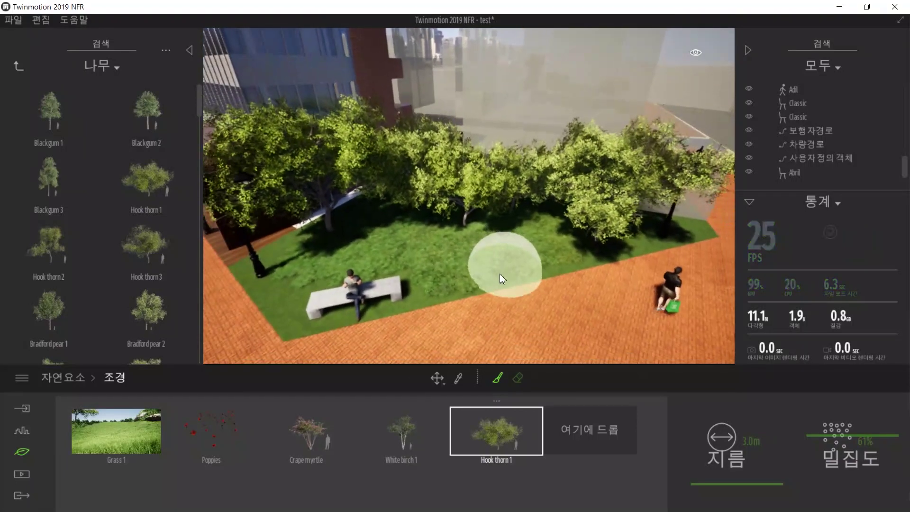
pyautogui.click(209, 430)
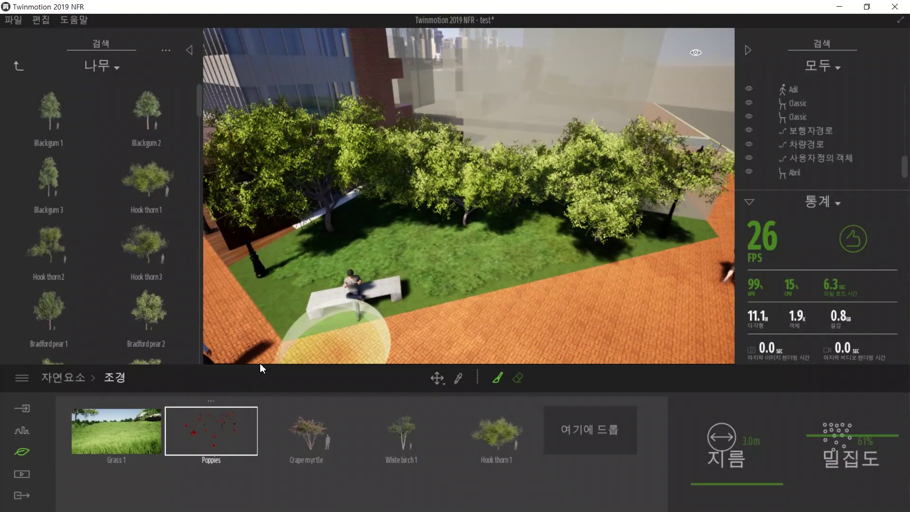
pyautogui.moveTo(327, 253)
pyautogui.mouseDown()
pyautogui.moveTo(514, 247)
pyautogui.moveTo(568, 230)
pyautogui.moveTo(494, 204)
pyautogui.moveTo(414, 215)
pyautogui.mouseUp()
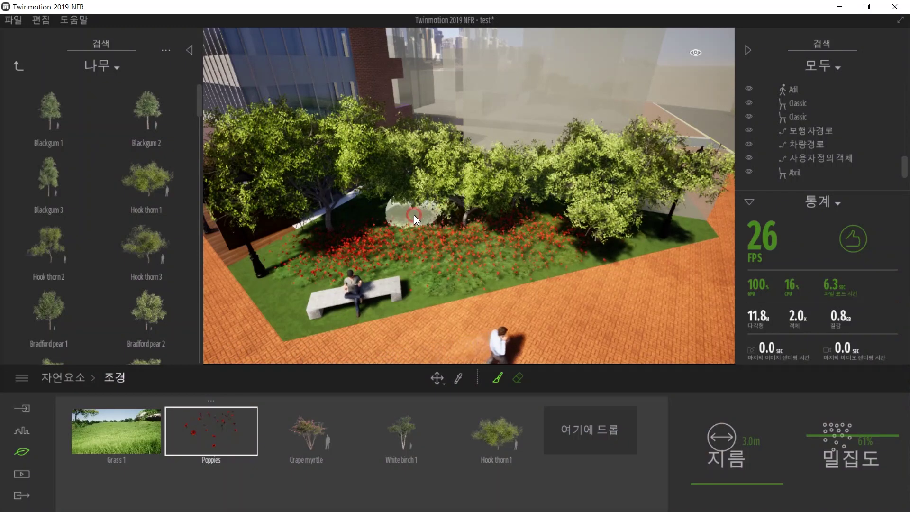
# - Paint a mix of Crape myrtle, White birch 1 and Hook thorn 1 over the poppy area behind the bench
pyautogui.moveTo(549, 264)
pyautogui.keyDown('shift'); pyautogui.mouseDown(button='middle')
pyautogui.moveTo(557, 260)
pyautogui.moveTo(545, 263)
pyautogui.mouseUp(button='middle'); pyautogui.keyUp('shift')
pyautogui.moveTo(545, 264); pyautogui.dragTo(507, 264, button='right')
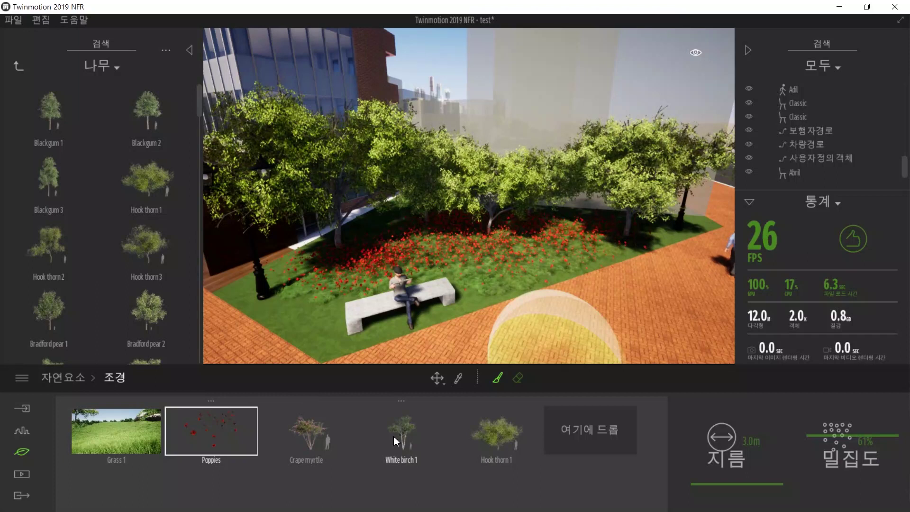
pyautogui.click(318, 434)
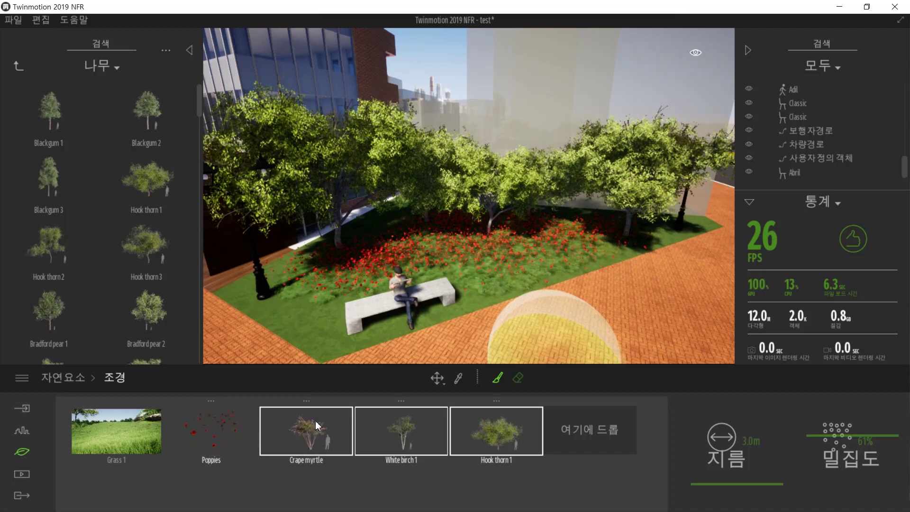
pyautogui.moveTo(508, 256)
pyautogui.mouseDown()
pyautogui.moveTo(449, 247)
pyautogui.moveTo(344, 272)
pyautogui.moveTo(598, 243)
pyautogui.moveTo(521, 266)
pyautogui.moveTo(446, 246)
pyautogui.mouseUp()
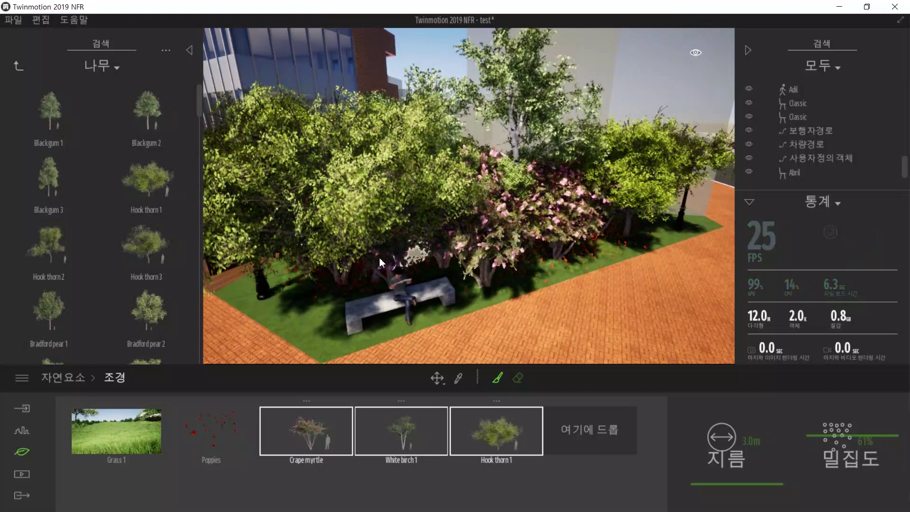
# - Erase the painted Crape myrtle and White birch 1 from the area behind the bench
pyautogui.click(519, 379)
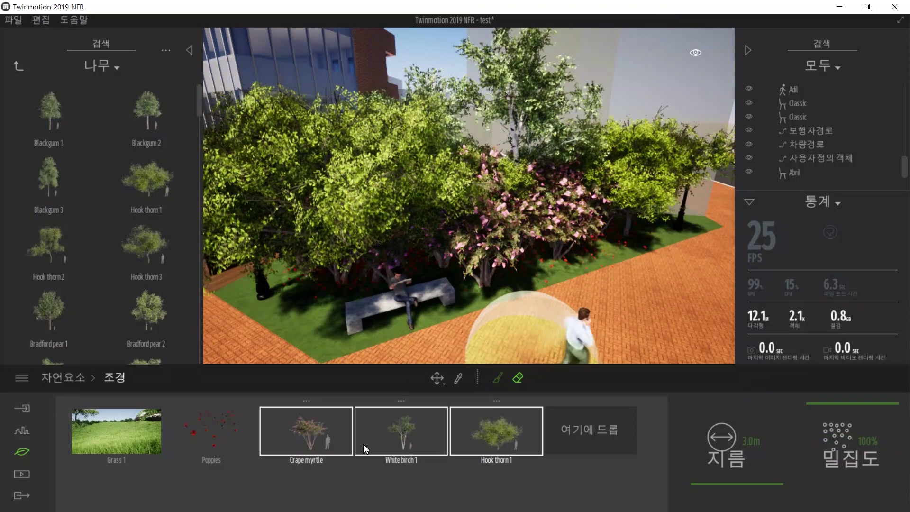
pyautogui.click(403, 427)
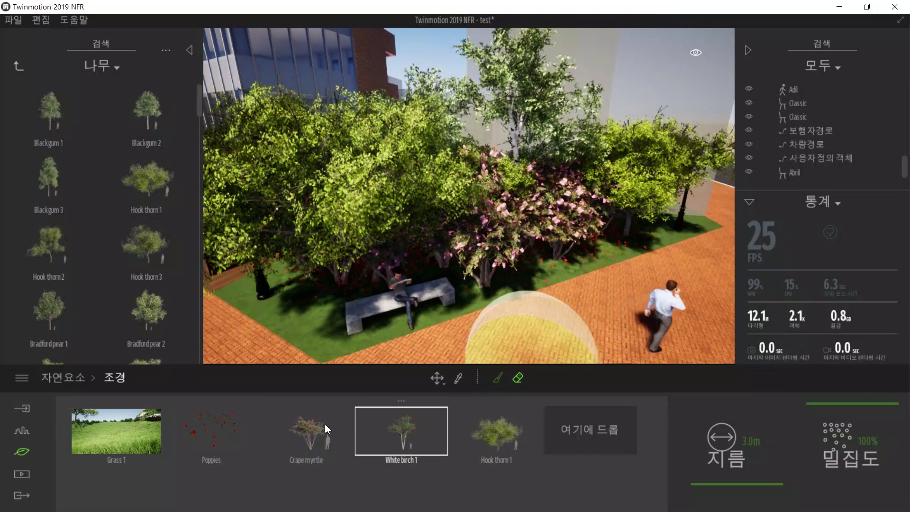
pyautogui.click(325, 424)
pyautogui.click(233, 424)
pyautogui.click(129, 428)
pyautogui.click(211, 429)
pyautogui.click(316, 430)
pyautogui.click(402, 429)
pyautogui.click(330, 430)
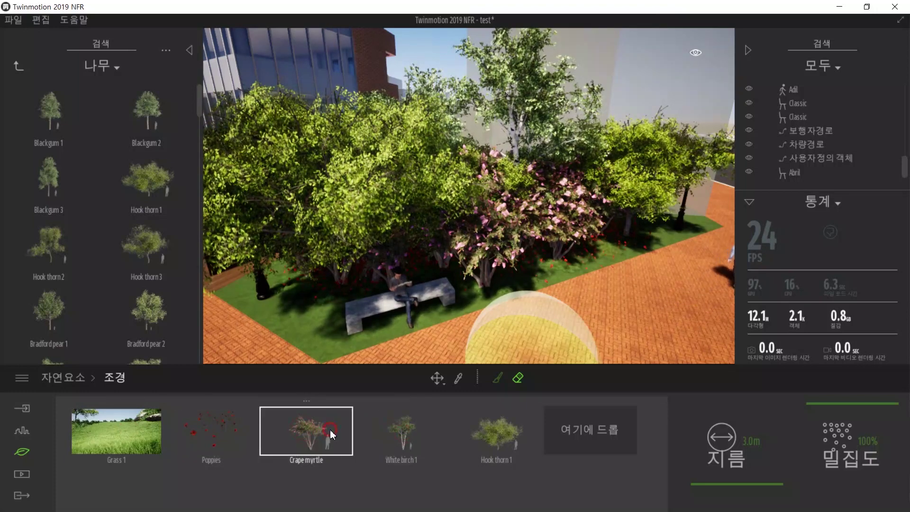
pyautogui.keyDown('ctrl'); pyautogui.click(407, 431); pyautogui.keyUp('ctrl')
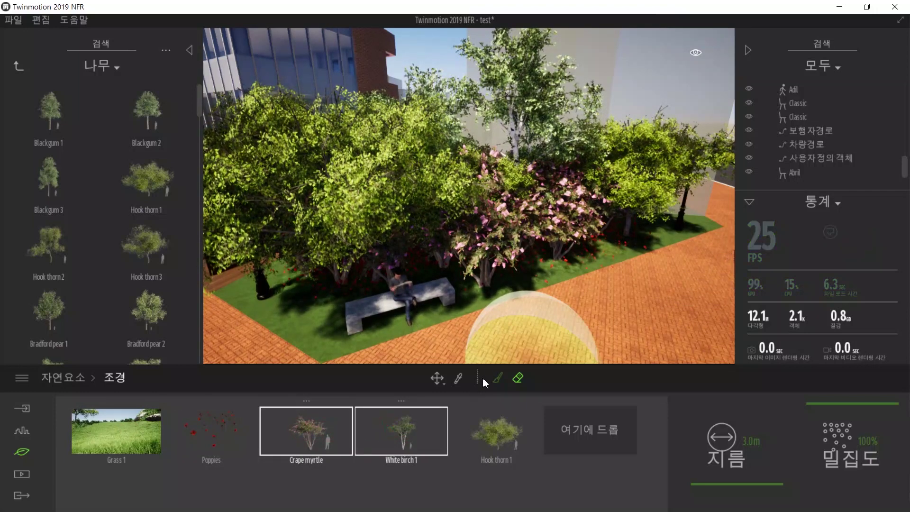
pyautogui.click(506, 308)
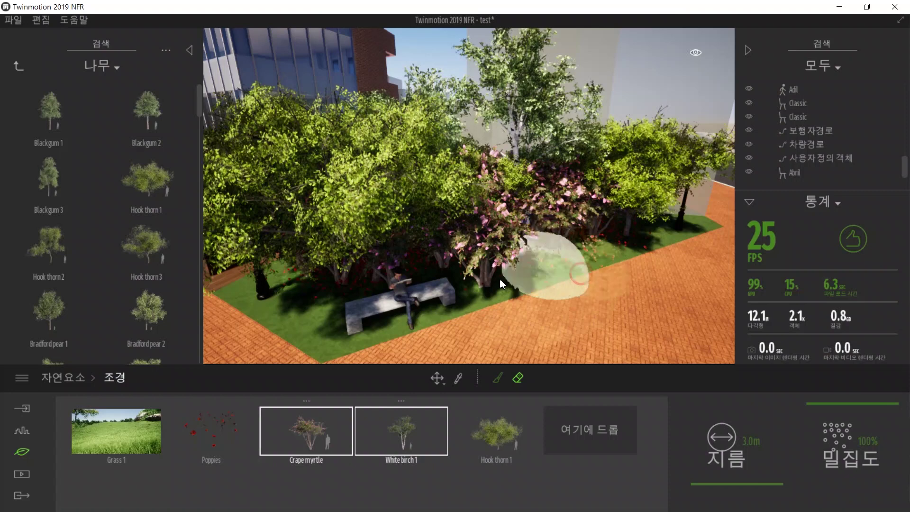
pyautogui.moveTo(325, 264)
pyautogui.mouseDown()
pyautogui.moveTo(467, 234)
pyautogui.moveTo(584, 248)
pyautogui.moveTo(342, 262)
pyautogui.moveTo(451, 214)
pyautogui.moveTo(612, 237)
pyautogui.moveTo(324, 280)
pyautogui.moveTo(459, 219)
pyautogui.mouseUp()
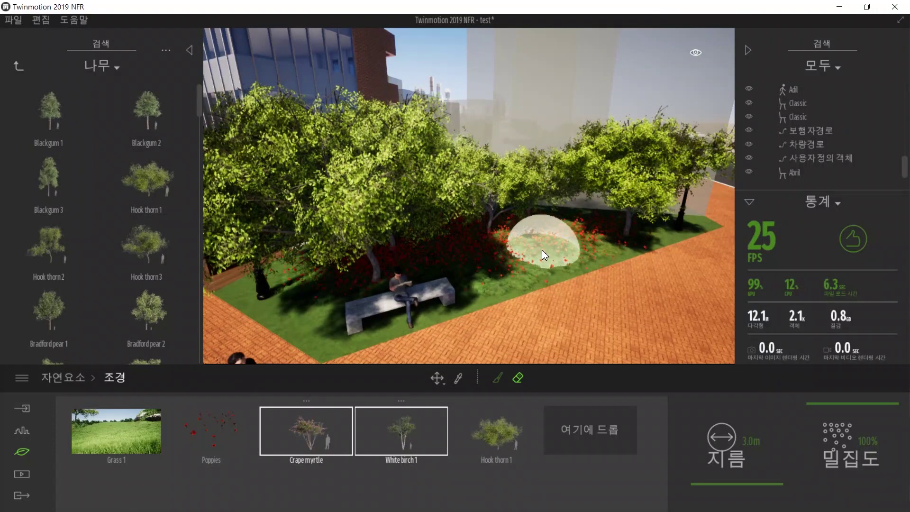
# - Erase the extra Hook thorn 1 trees crowding the area around the bench
pyautogui.click(486, 426)
pyautogui.click(360, 280)
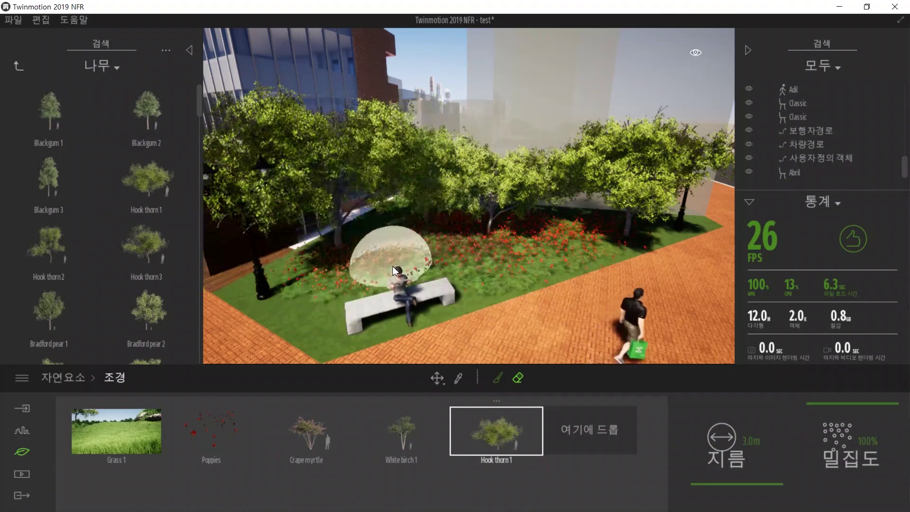
pyautogui.keyDown('shift'); pyautogui.moveTo(584, 268); pyautogui.dragTo(512, 269, button='middle'); pyautogui.keyUp('shift')
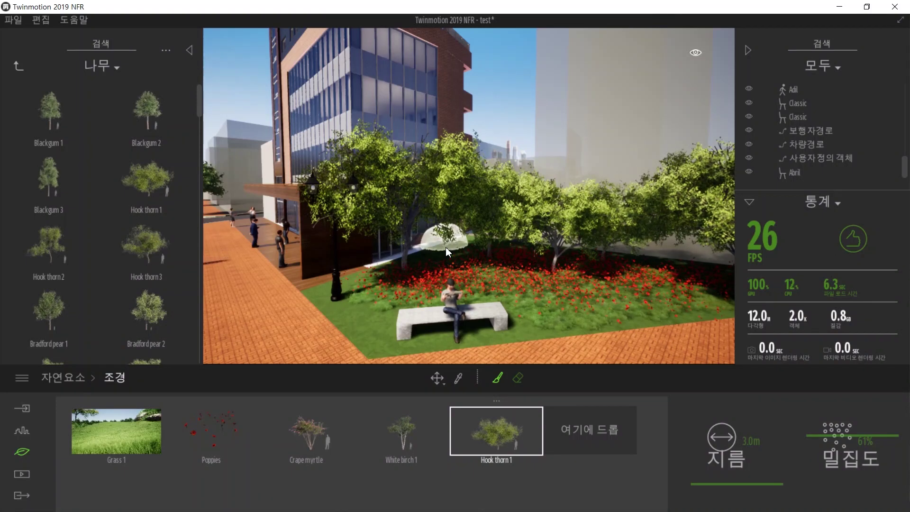
# - Open the weather settings and change the sky from clear to cloudy, with the building and street in view
pyautogui.click(22, 452)
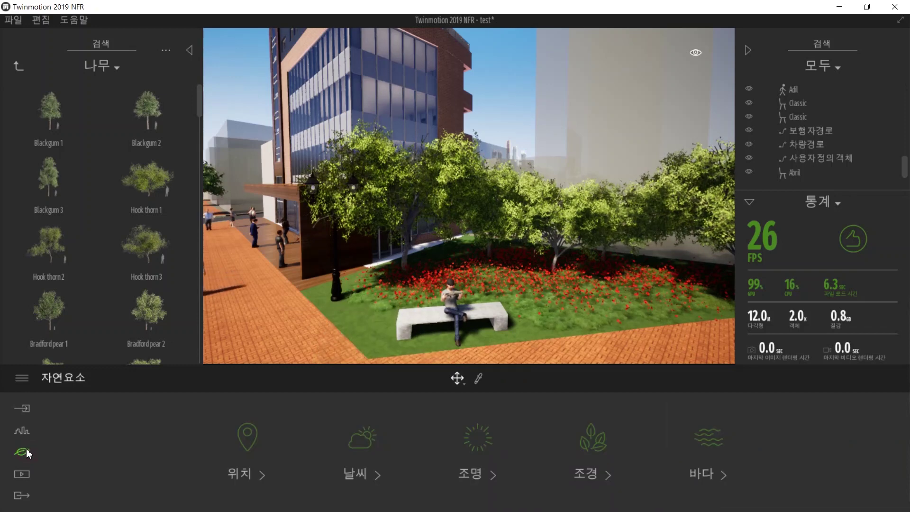
pyautogui.click(360, 442)
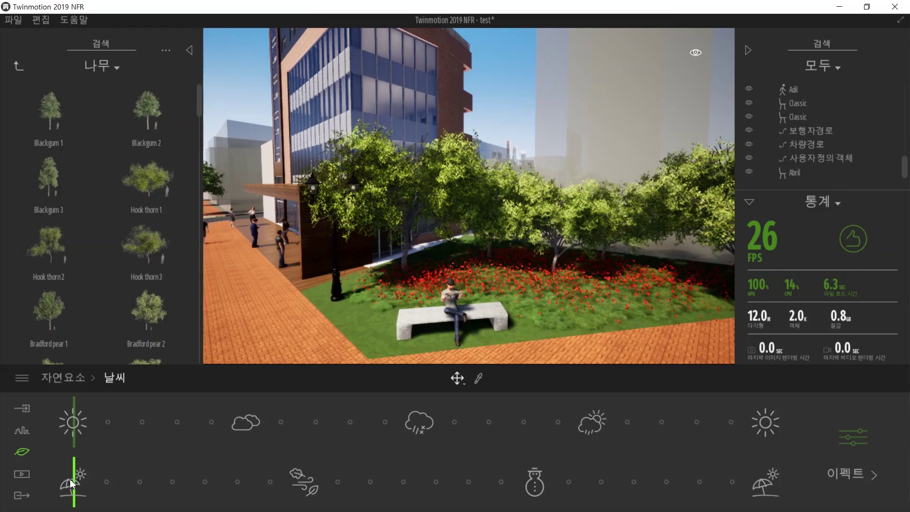
pyautogui.press('s')
pyautogui.moveTo(392, 293); pyautogui.dragTo(328, 273, button='right')
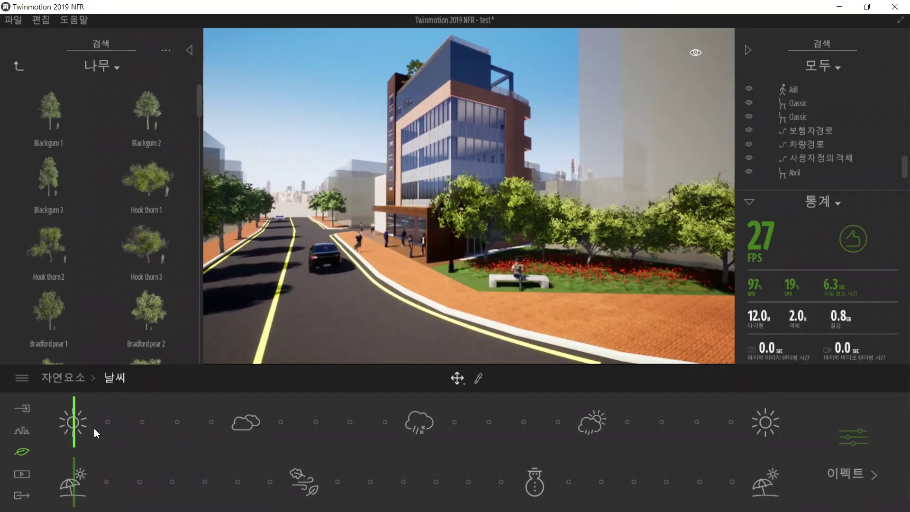
pyautogui.moveTo(101, 428); pyautogui.dragTo(247, 432)
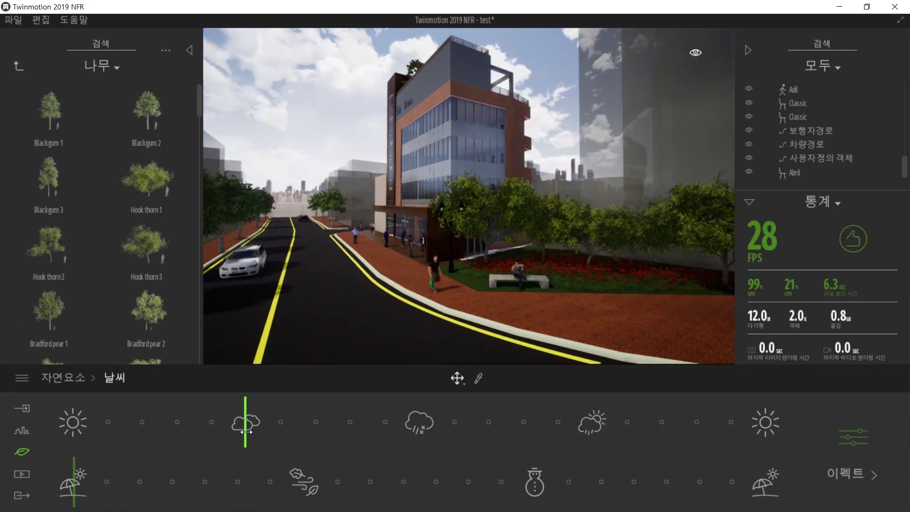
# - Set the weather to rain and view the wet road surface at street level
pyautogui.moveTo(285, 432); pyautogui.dragTo(438, 433)
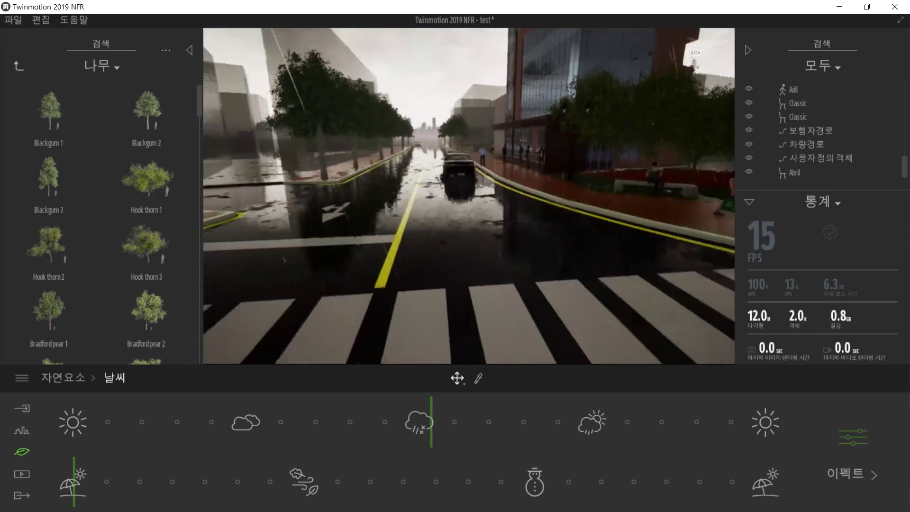
pyautogui.press('w')
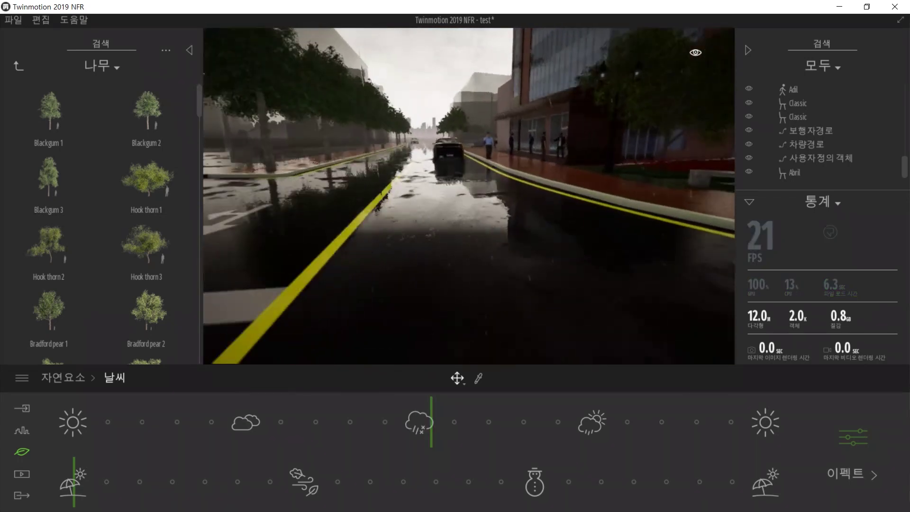
pyautogui.press('q')
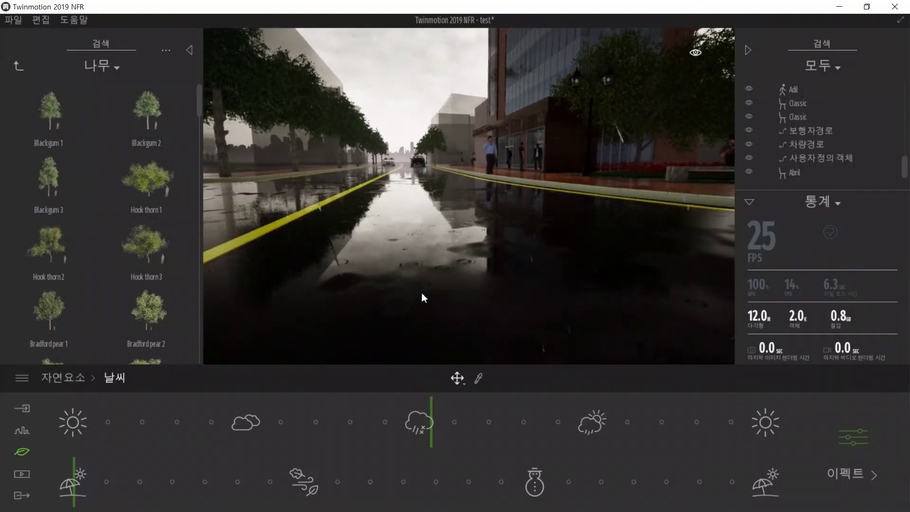
pyautogui.moveTo(455, 266); pyautogui.dragTo(502, 267, button='right')
pyautogui.press('s')
pyautogui.press('e')
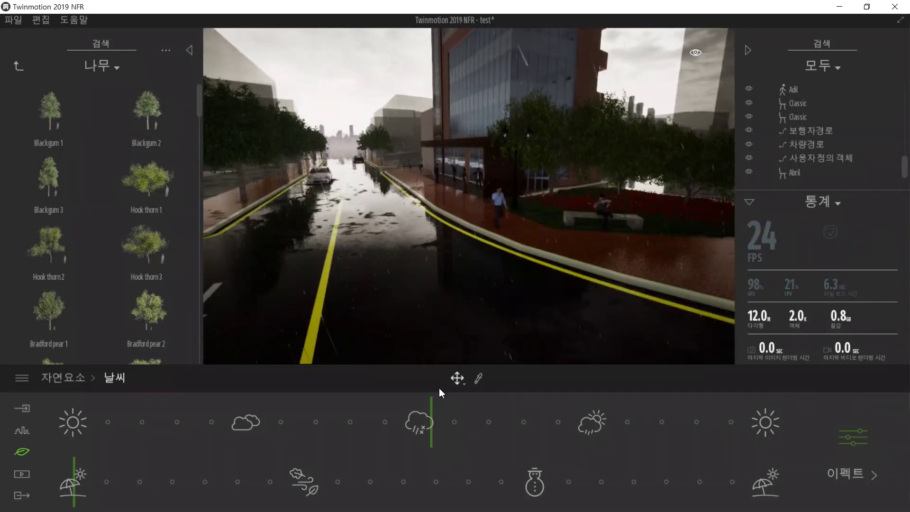
# - Set the weather just past the sun-and-rain stage and view the wet street and building
pyautogui.moveTo(456, 426); pyautogui.dragTo(609, 434)
pyautogui.moveTo(515, 271)
pyautogui.mouseDown(button='middle')
pyautogui.moveTo(512, 218)
pyautogui.moveTo(511, 254)
pyautogui.mouseUp(button='middle')
pyautogui.moveTo(398, 211); pyautogui.dragTo(384, 227, button='right')
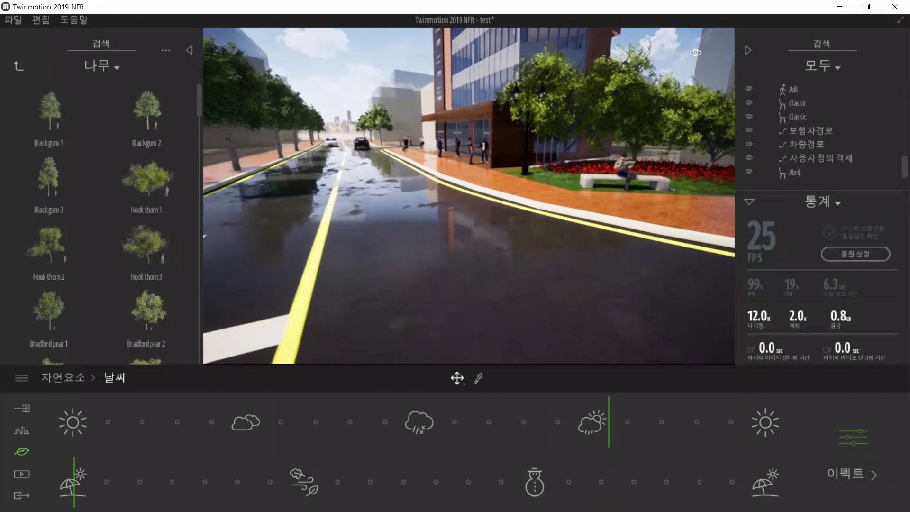
pyautogui.press('d')
pyautogui.moveTo(504, 265); pyautogui.dragTo(517, 221, button='right')
pyautogui.press('w')
pyautogui.press('a')
pyautogui.press('s')
pyautogui.press('e')
# - Set the weather to the final clear, sunny stage and frame the building with the bench
pyautogui.moveTo(611, 429); pyautogui.dragTo(788, 441)
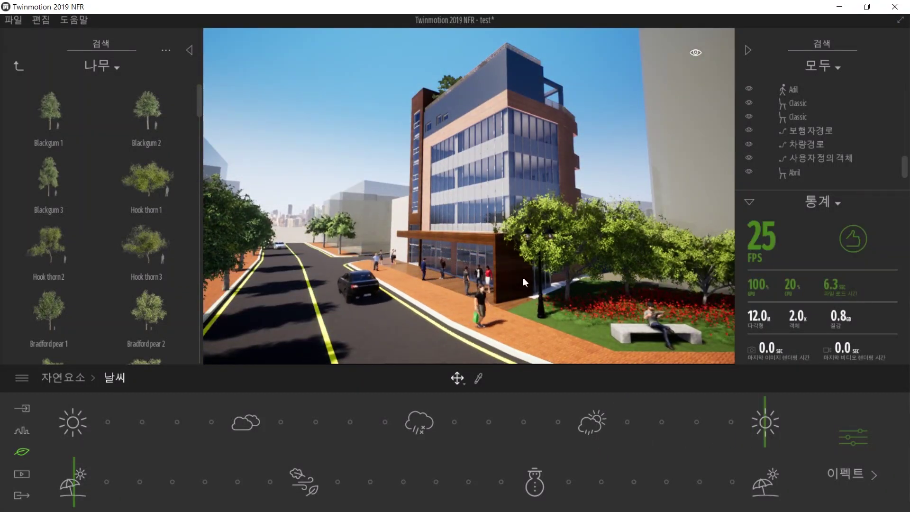
pyautogui.press('s')
pyautogui.moveTo(538, 272)
pyautogui.mouseDown(button='right')
pyautogui.moveTo(574, 279)
pyautogui.moveTo(550, 264)
pyautogui.moveTo(527, 266)
pyautogui.mouseUp(button='right')
pyautogui.press('w')
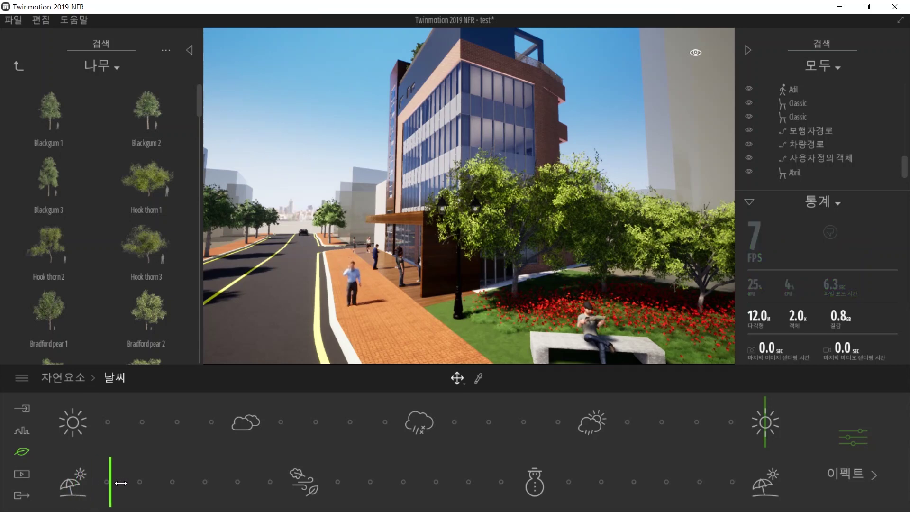
# - Advance the season from summer through autumn to winter at the snowman stage
pyautogui.moveTo(161, 483); pyautogui.dragTo(357, 488)
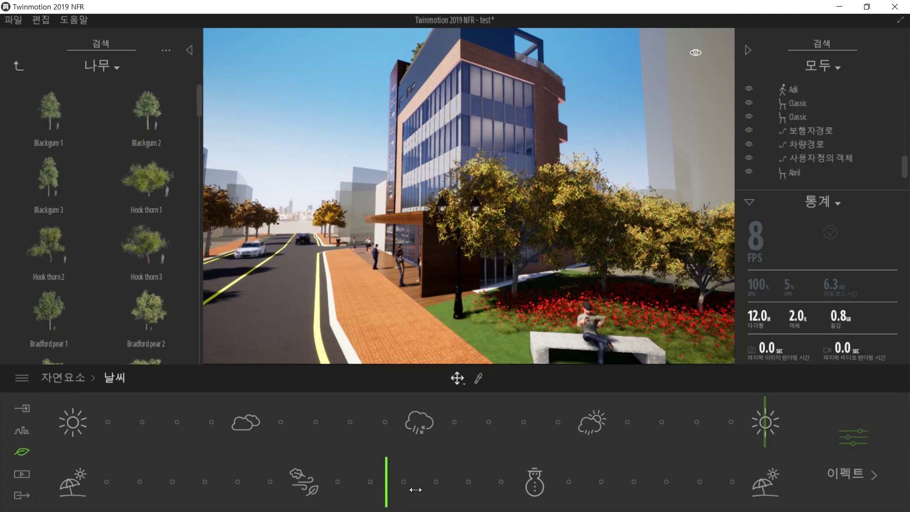
pyautogui.moveTo(440, 490); pyautogui.dragTo(458, 489)
pyautogui.moveTo(471, 489); pyautogui.dragTo(483, 491)
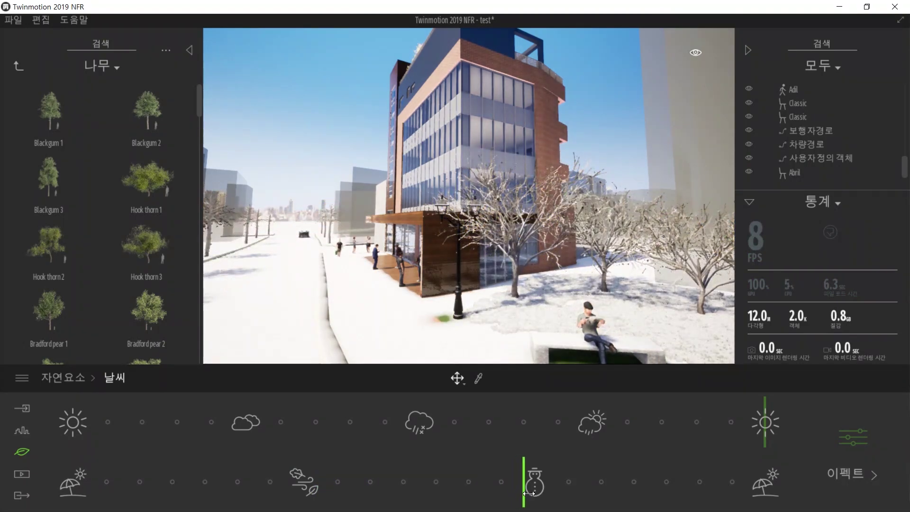
# - Examine the snow cover around the building entrance, pavement, road and trees
pyautogui.press('a')
pyautogui.moveTo(477, 321); pyautogui.dragTo(530, 323, button='right')
pyautogui.press('w')
pyautogui.press('w')
pyautogui.moveTo(375, 175); pyautogui.dragTo(411, 175, button='right')
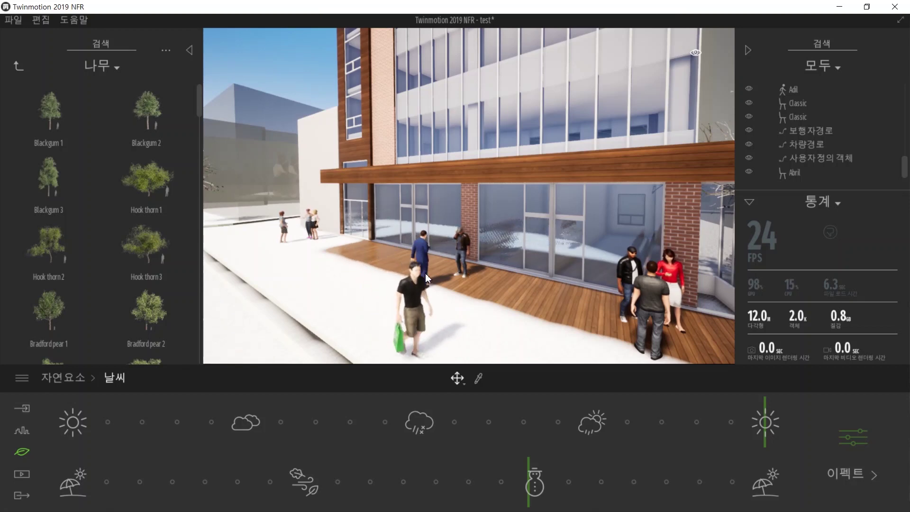
pyautogui.moveTo(477, 265)
pyautogui.mouseDown(button='right')
pyautogui.moveTo(438, 262)
pyautogui.moveTo(412, 276)
pyautogui.moveTo(410, 303)
pyautogui.moveTo(450, 260)
pyautogui.moveTo(445, 271)
pyautogui.moveTo(444, 251)
pyautogui.moveTo(477, 266)
pyautogui.mouseUp(button='right')
pyautogui.press('s')
pyautogui.press('w')
pyautogui.moveTo(494, 223)
pyautogui.keyDown('shift'); pyautogui.mouseDown(button='middle')
pyautogui.moveTo(522, 228)
pyautogui.moveTo(491, 240)
pyautogui.mouseUp(button='middle'); pyautogui.keyUp('shift')
pyautogui.moveTo(492, 240); pyautogui.dragTo(492, 248, button='right')
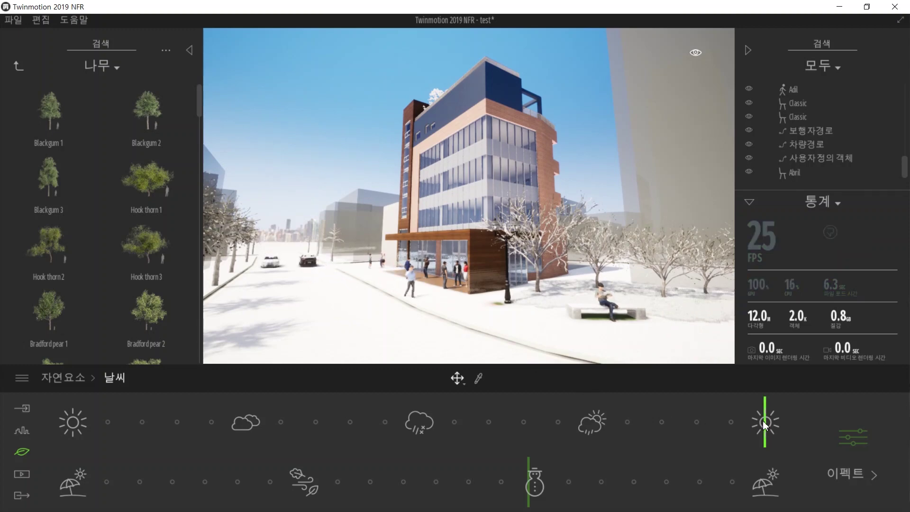
# - Set the winter scene's weather to precipitation and view the falling snow
pyautogui.moveTo(765, 422); pyautogui.dragTo(422, 434)
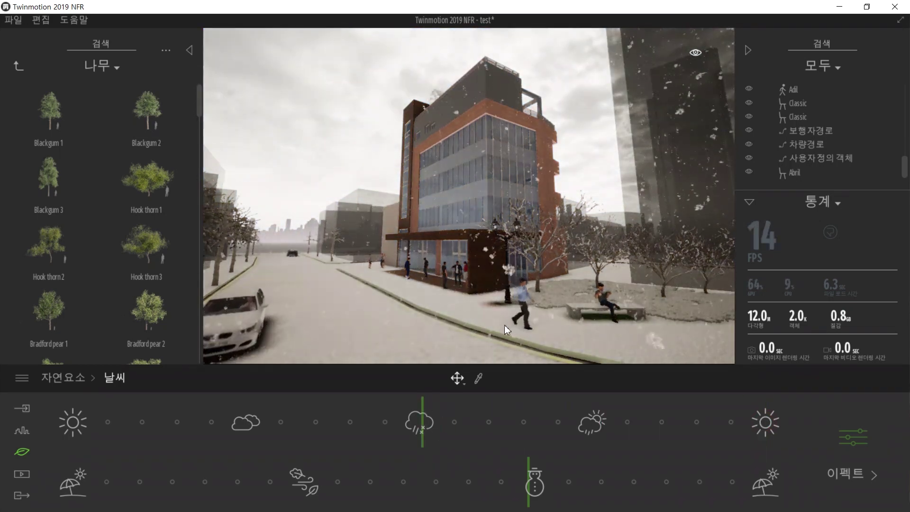
pyautogui.moveTo(476, 269); pyautogui.dragTo(475, 288, button='right')
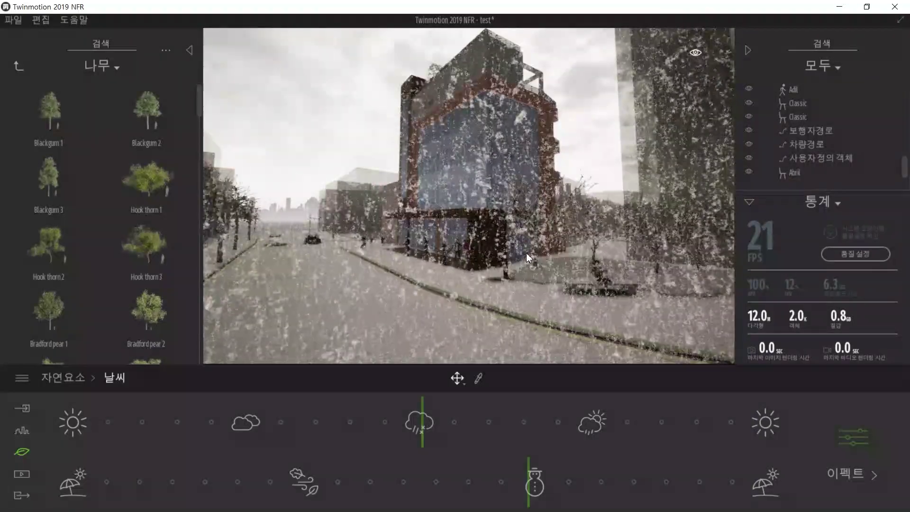
# - Set the weather slightly past the sun-and-rain stage and return the season to summer
pyautogui.moveTo(430, 428); pyautogui.dragTo(601, 432)
pyautogui.moveTo(512, 474)
pyautogui.mouseDown()
pyautogui.moveTo(229, 469)
pyautogui.moveTo(57, 481)
pyautogui.mouseUp()
pyautogui.moveTo(626, 244)
pyautogui.keyDown('shift'); pyautogui.mouseDown(button='middle')
pyautogui.moveTo(663, 245)
pyautogui.moveTo(621, 235)
pyautogui.mouseUp(button='middle'); pyautogui.keyUp('shift')
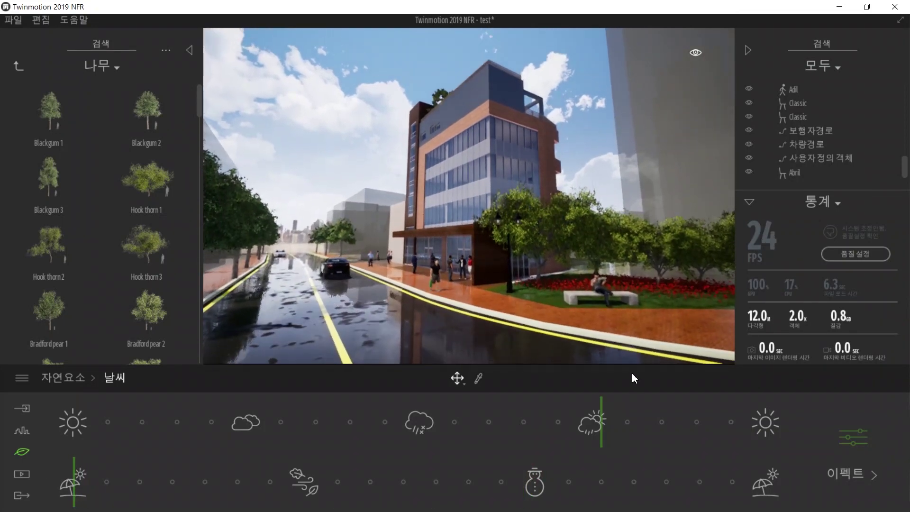
pyautogui.moveTo(598, 439); pyautogui.dragTo(618, 445)
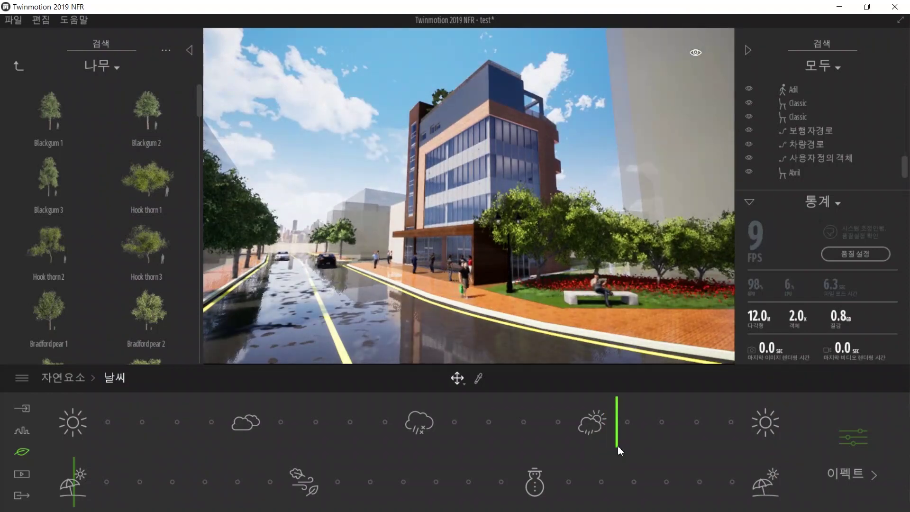
pyautogui.moveTo(587, 241); pyautogui.dragTo(593, 230, button='right')
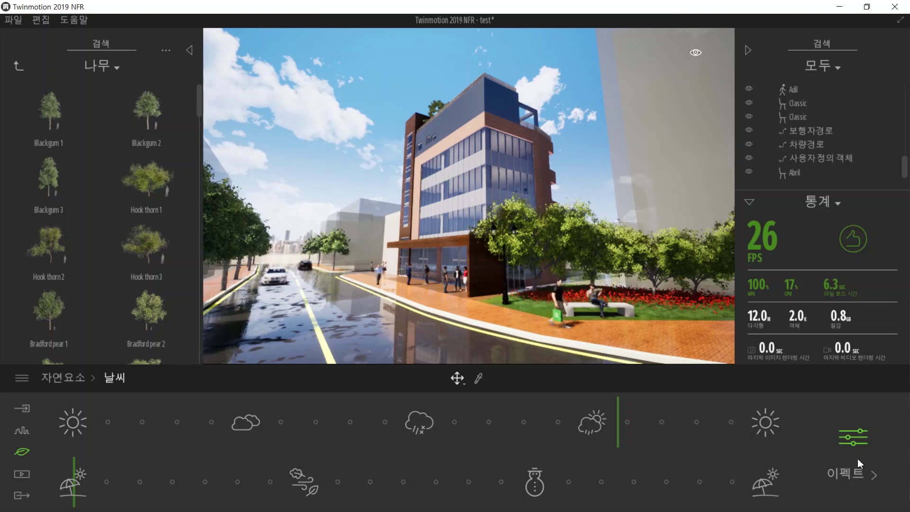
# - Open the weather effect settings for wind and fog, and inspect the trees beside the building up close
pyautogui.click(854, 438)
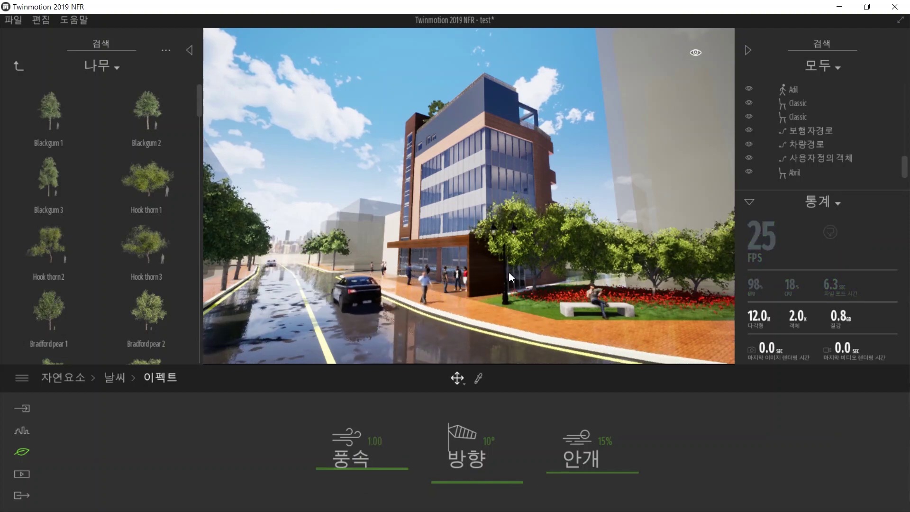
pyautogui.scroll(-5, 507, 273)
pyautogui.scroll(-5, 506, 273)
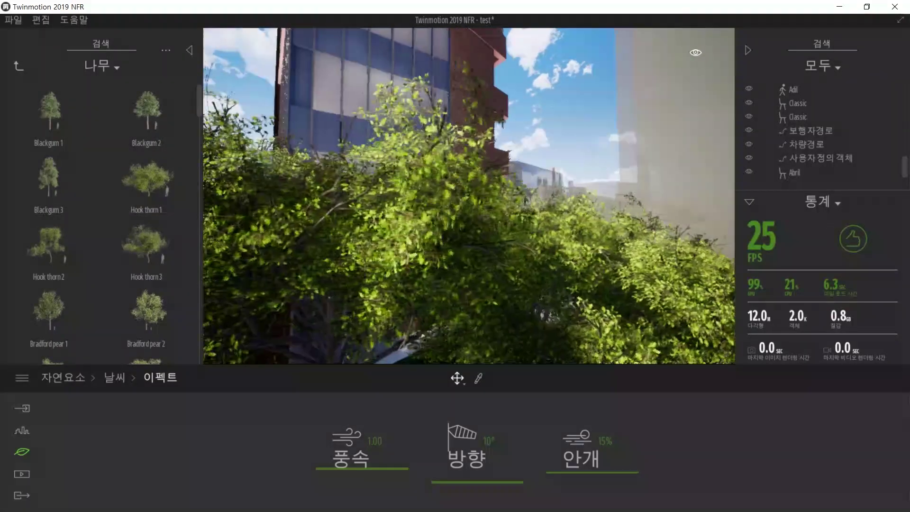
pyautogui.press('s')
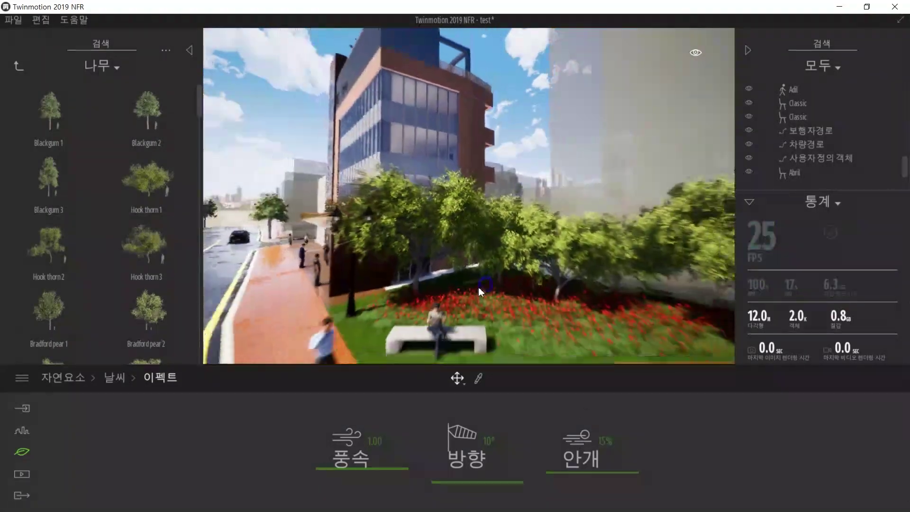
pyautogui.moveTo(479, 287); pyautogui.dragTo(490, 285, button='right')
pyautogui.press('s')
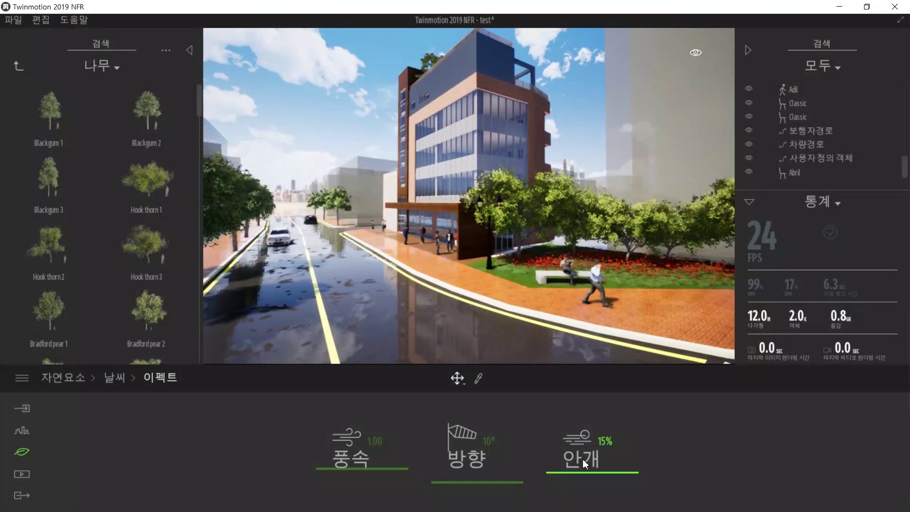
# - Try fog levels of 99% and 50%, and undo both changes
pyautogui.moveTo(582, 471); pyautogui.dragTo(580, 410)
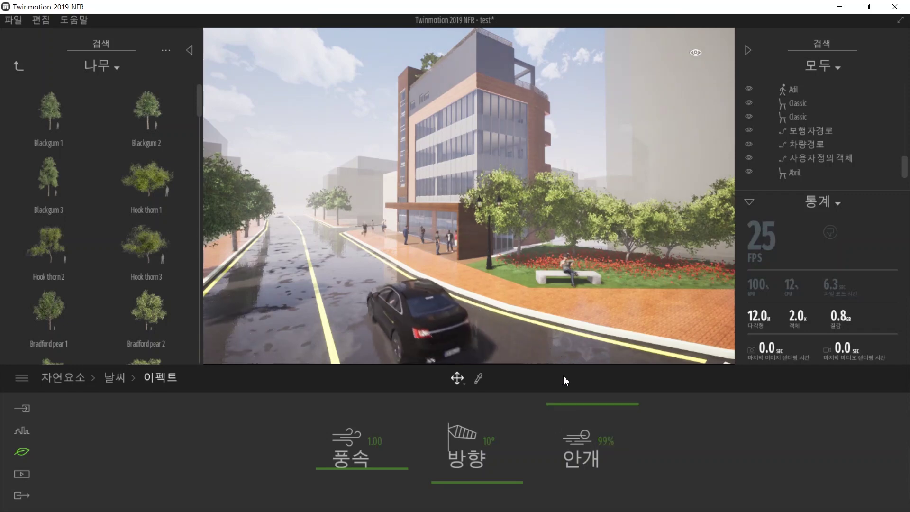
pyautogui.moveTo(570, 411); pyautogui.dragTo(572, 442)
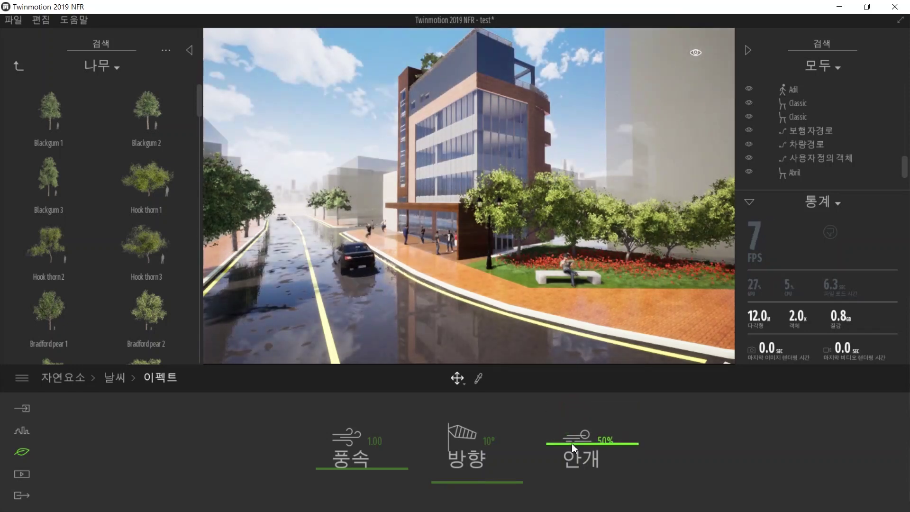
pyautogui.hotkey('ctrl', 'z')
pyautogui.hotkey('ctrl', 'z')
pyautogui.scroll(-2, 484, 195)
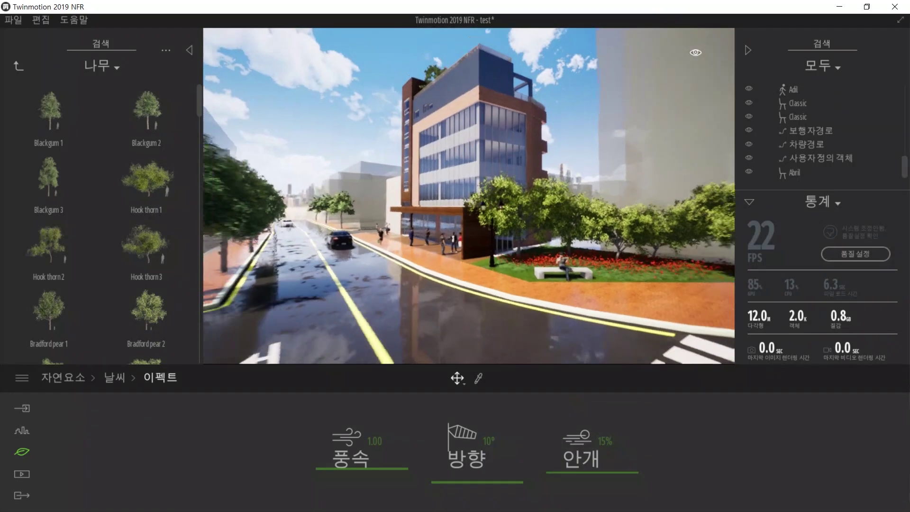
# - Lower the fog to 0% and view the building and street from nearby
pyautogui.moveTo(584, 478); pyautogui.dragTo(585, 506)
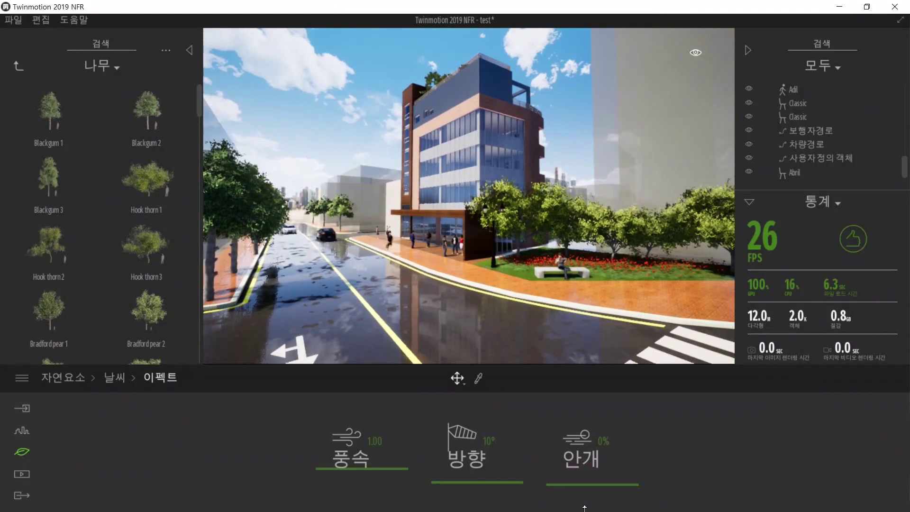
pyautogui.scroll(3, 502, 284)
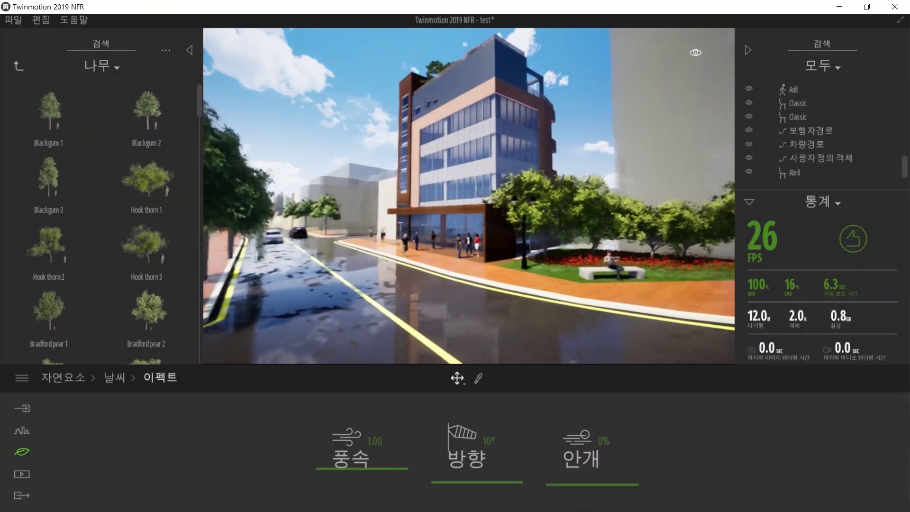
pyautogui.scroll(-2, 502, 284)
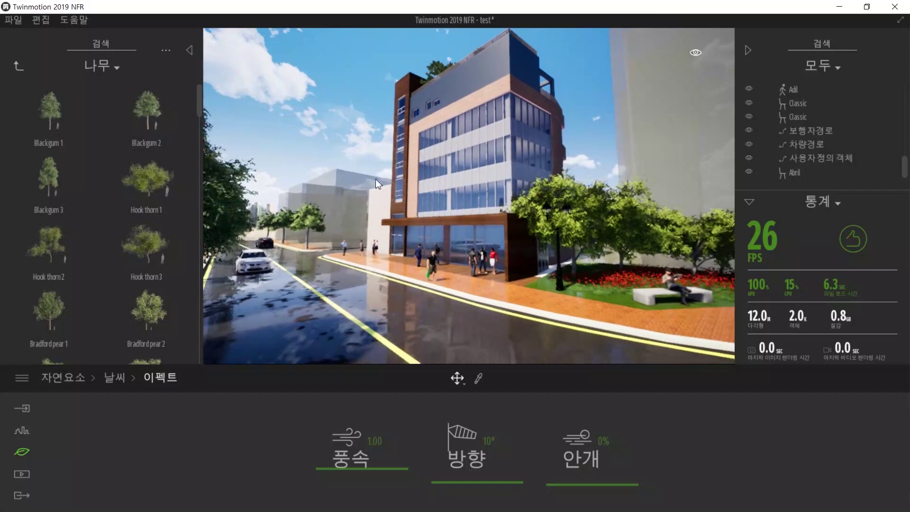
pyautogui.keyDown('shift'); pyautogui.moveTo(569, 245); pyautogui.dragTo(535, 240, button='middle'); pyautogui.keyUp('shift')
# - Enter a fog value of 15%
pyautogui.click(609, 446)
pyautogui.write('15')
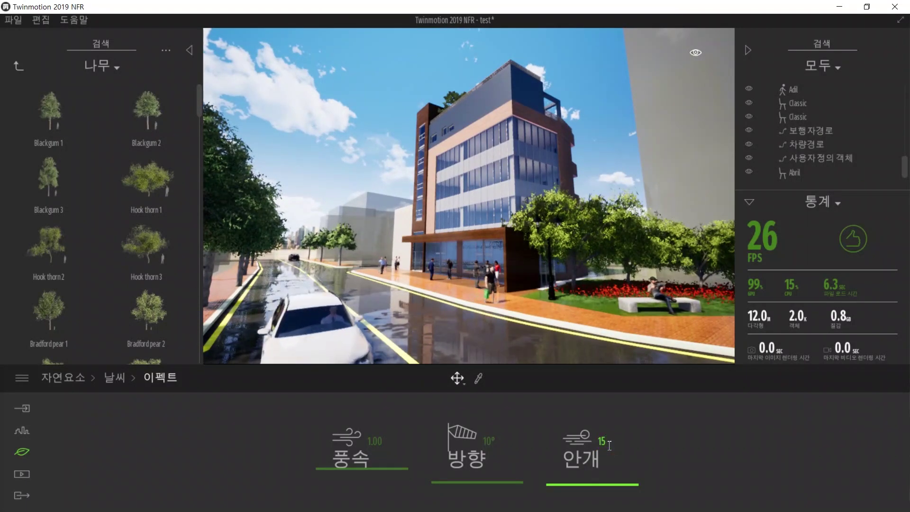
pyautogui.press('Return')
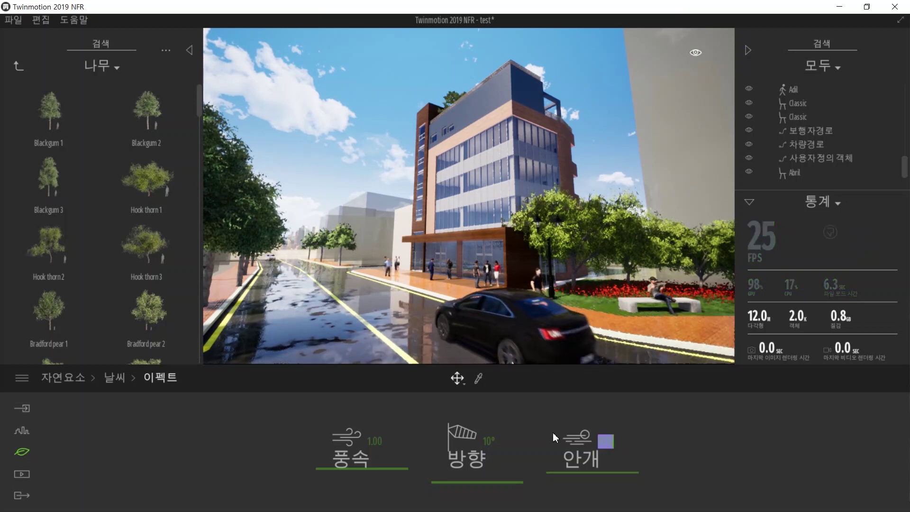
# - Replace the fog value with 0% and frame the building, street and planted lot
pyautogui.click(615, 442)
pyautogui.moveTo(616, 443); pyautogui.dragTo(595, 432)
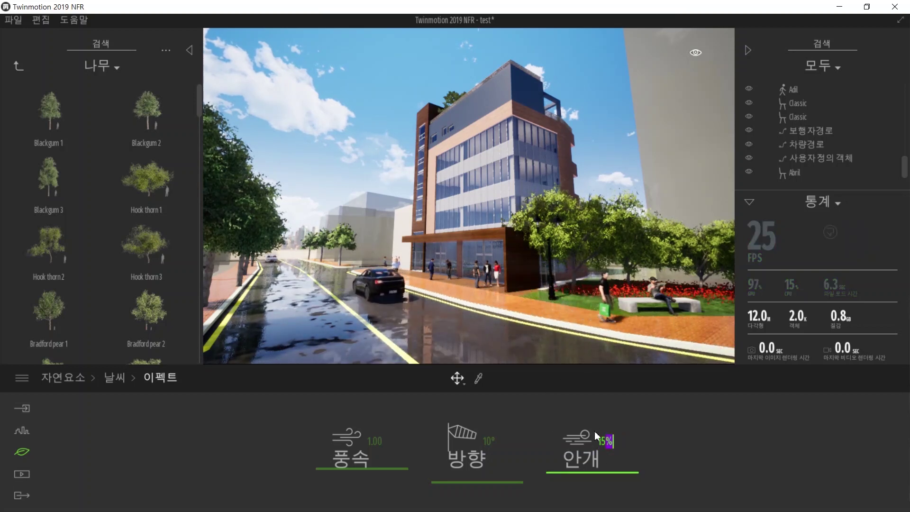
pyautogui.press('BackSpace')
pyautogui.write('0')
pyautogui.press('Return')
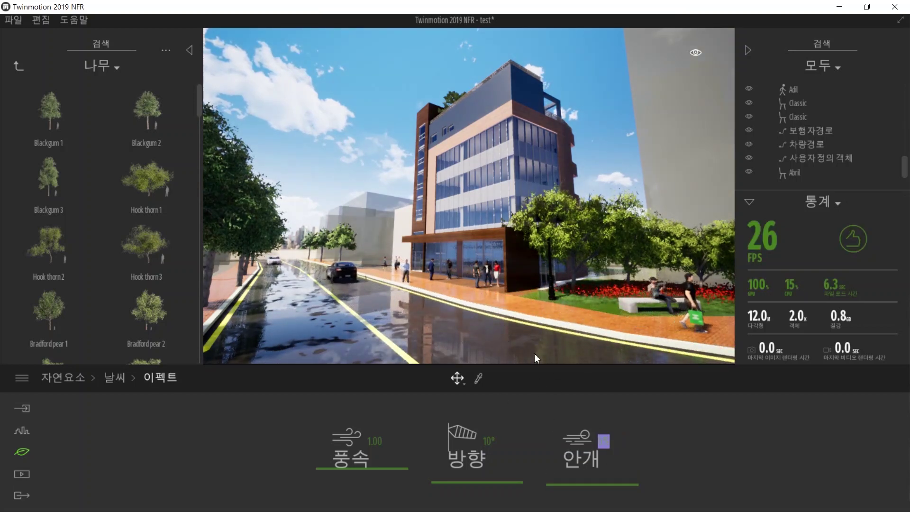
pyautogui.press('s')
pyautogui.moveTo(498, 274); pyautogui.dragTo(518, 296, button='right')
pyautogui.press('w')
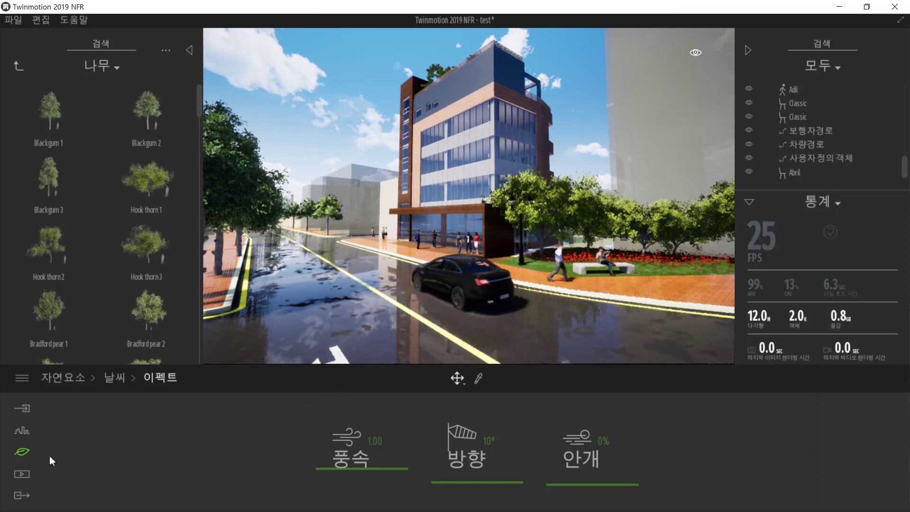
# - Turn on the ocean water and raise its height to 2 m over the street and crosswalk
pyautogui.click(27, 451)
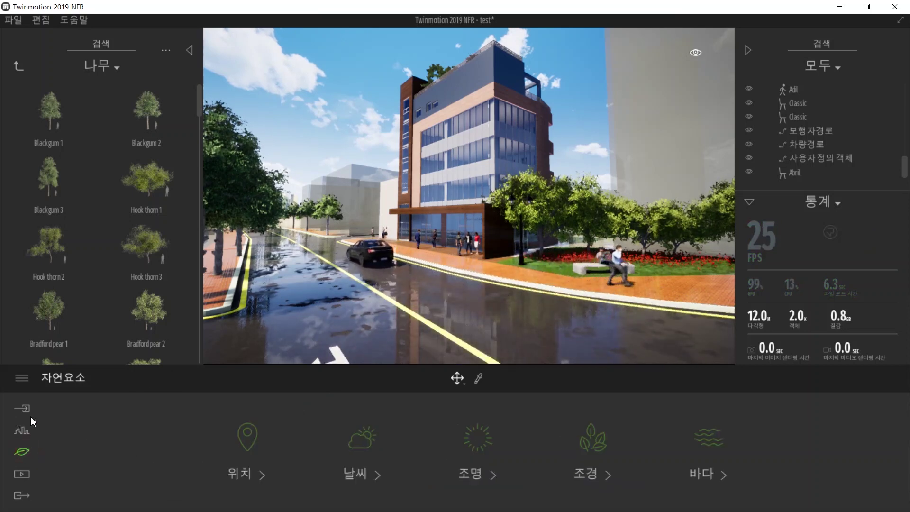
pyautogui.click(712, 432)
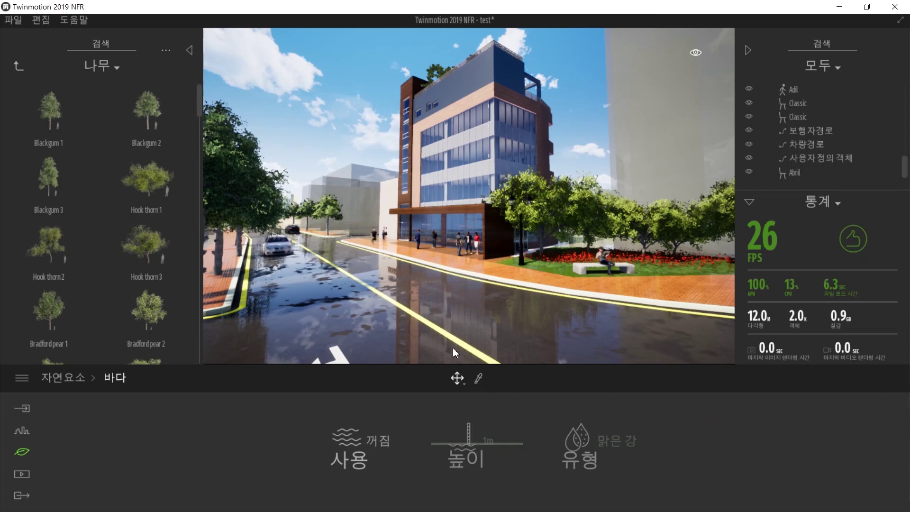
pyautogui.click(367, 443)
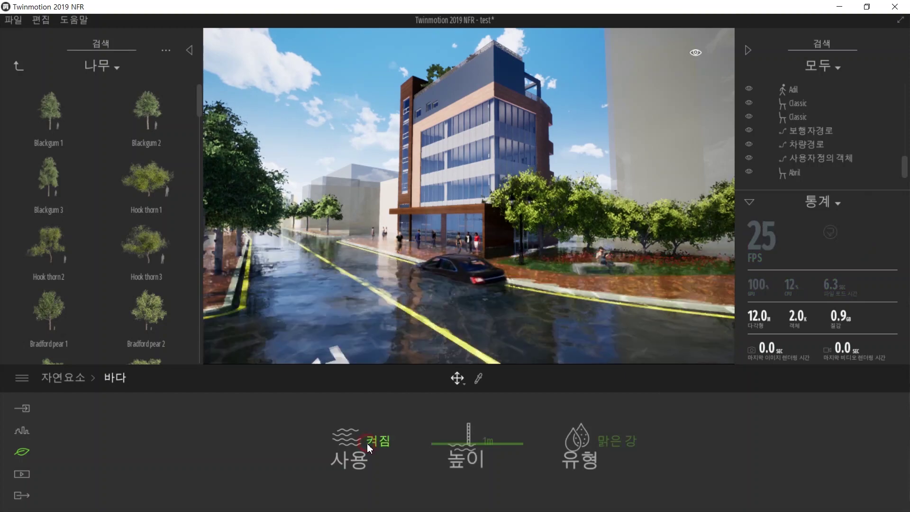
pyautogui.moveTo(469, 196); pyautogui.dragTo(450, 247, button='right')
pyautogui.scroll(-5, 488, 303)
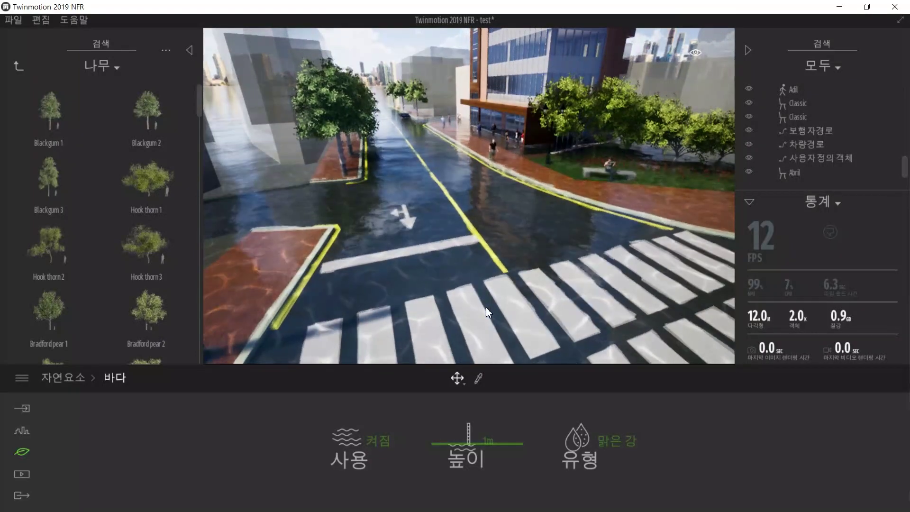
pyautogui.scroll(-5, 476, 325)
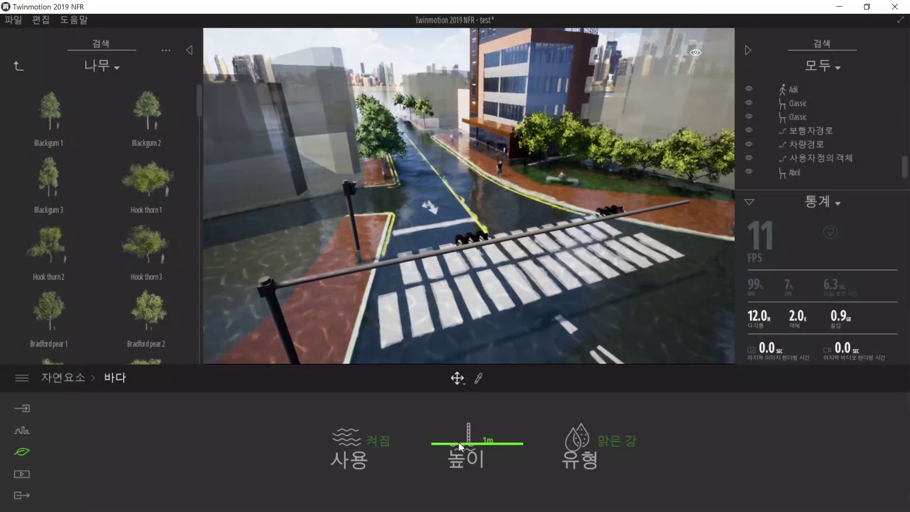
pyautogui.moveTo(459, 444); pyautogui.dragTo(460, 444)
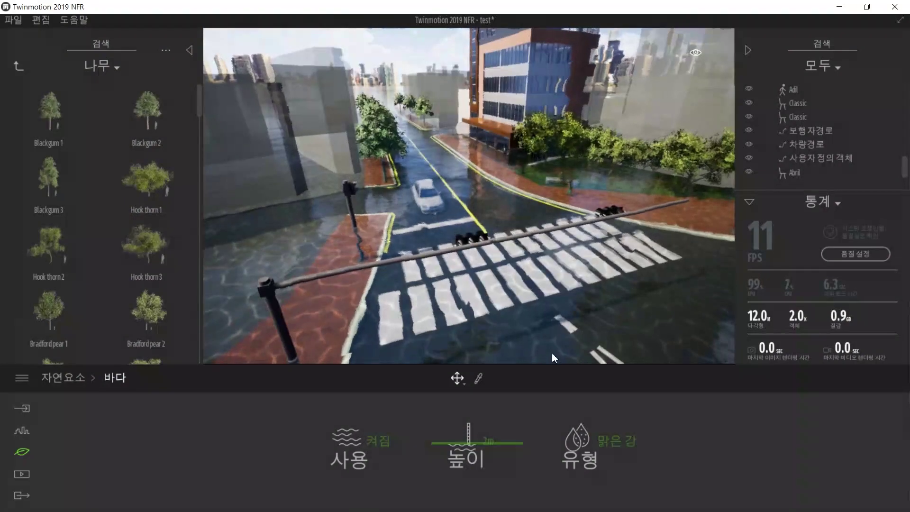
# - Try the Atlantic, muddy, large river, tropical and rapids water types, and return to the clear river (맑은 강)
pyautogui.click(608, 437)
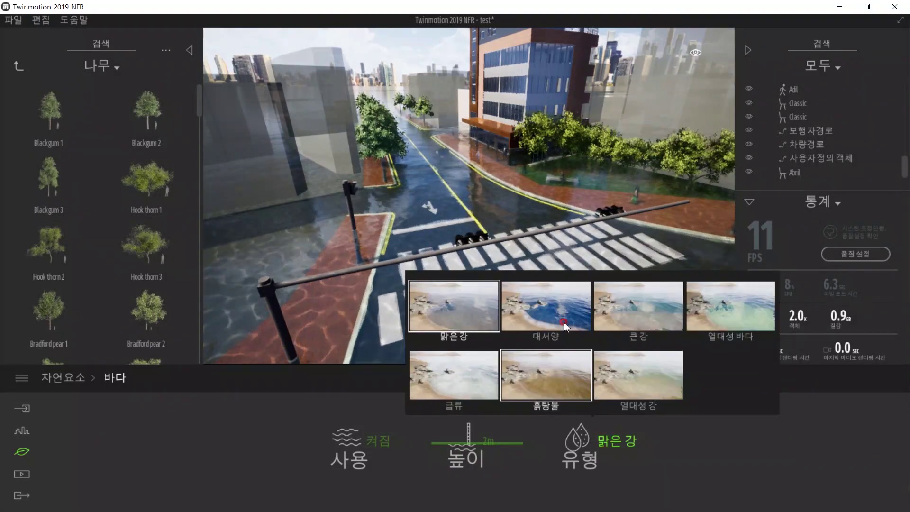
pyautogui.click(564, 323)
pyautogui.click(552, 377)
pyautogui.click(617, 313)
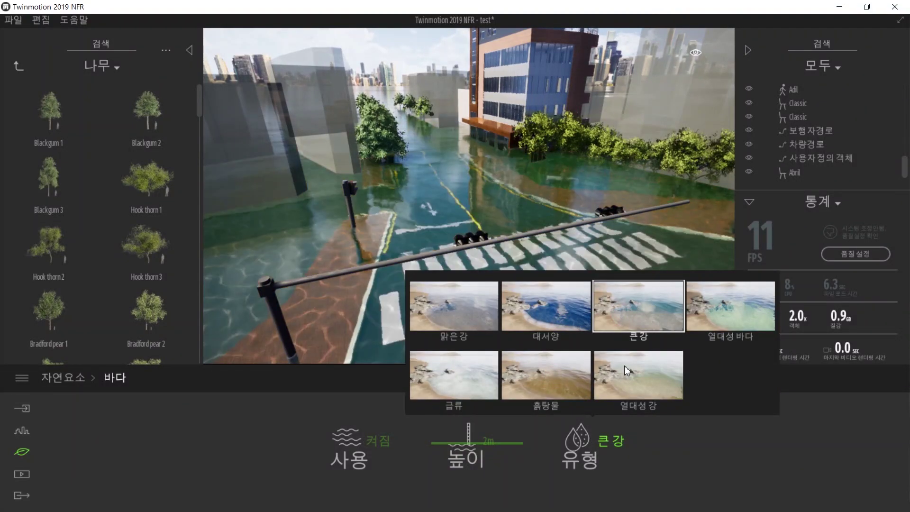
pyautogui.click(650, 372)
pyautogui.click(712, 319)
pyautogui.click(554, 327)
pyautogui.click(469, 390)
pyautogui.click(469, 316)
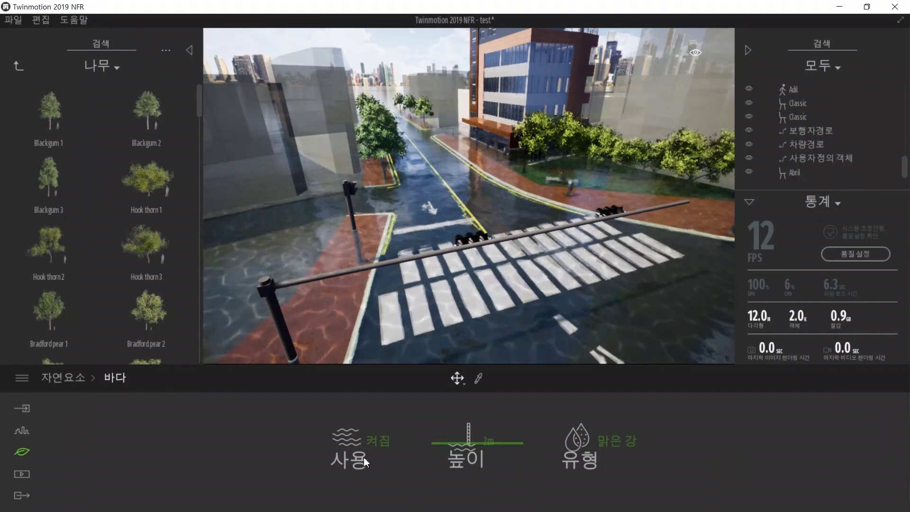
# - Turn off the ocean water and frame the building and street from a lower viewpoint
pyautogui.click(354, 435)
pyautogui.press('w')
pyautogui.moveTo(494, 238); pyautogui.dragTo(527, 148, button='right')
pyautogui.moveTo(481, 252); pyautogui.dragTo(490, 255, button='right')
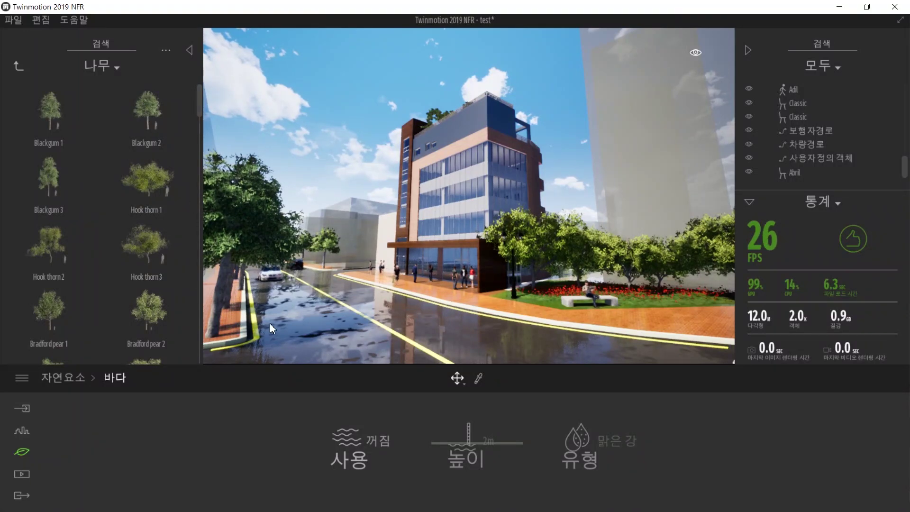
# - Try a sun intensity of 10.00, ambient lighting of 9.42 and white balance of 5880K, and undo these lighting changes
pyautogui.click(19, 455)
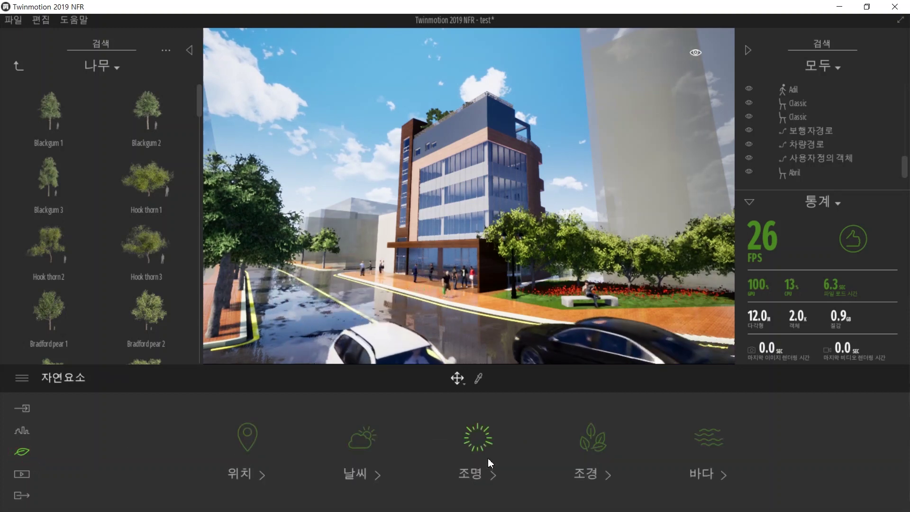
pyautogui.click(479, 446)
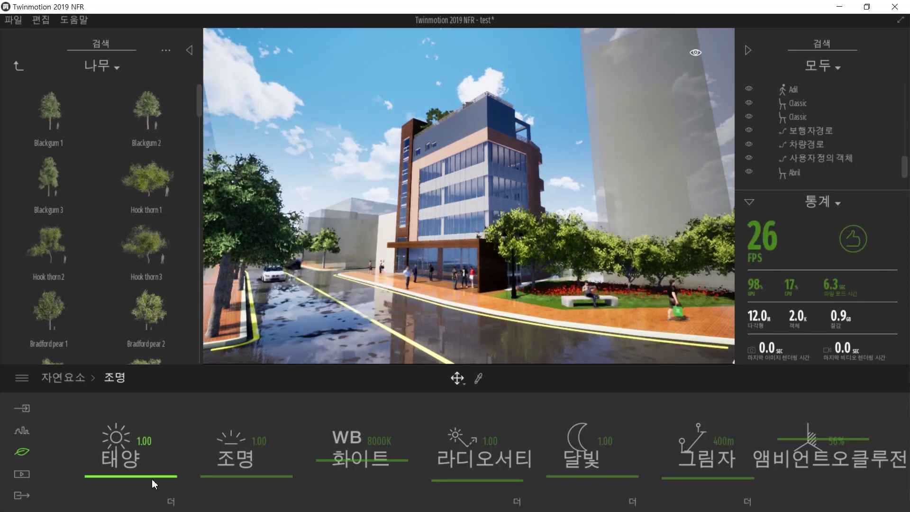
pyautogui.moveTo(146, 477); pyautogui.dragTo(158, 396)
pyautogui.moveTo(225, 484); pyautogui.dragTo(228, 408)
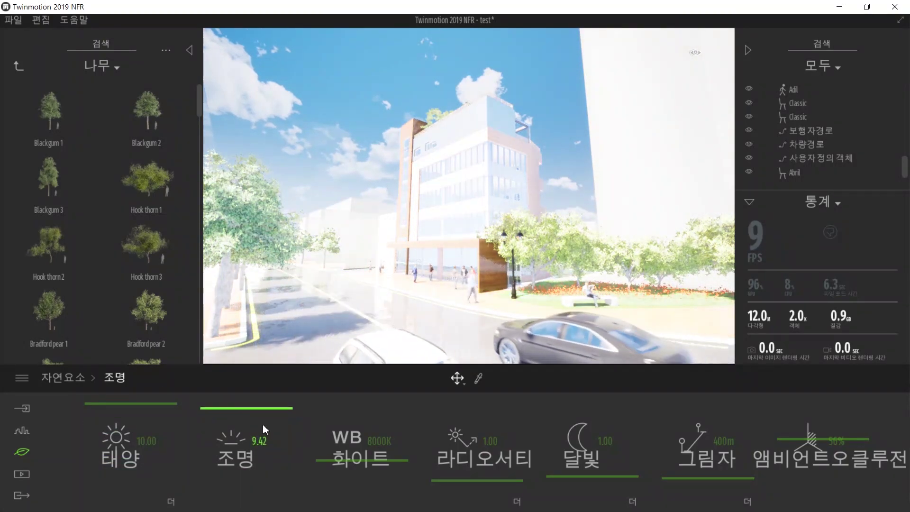
pyautogui.moveTo(337, 462)
pyautogui.mouseDown()
pyautogui.moveTo(349, 426)
pyautogui.moveTo(348, 449)
pyautogui.mouseUp()
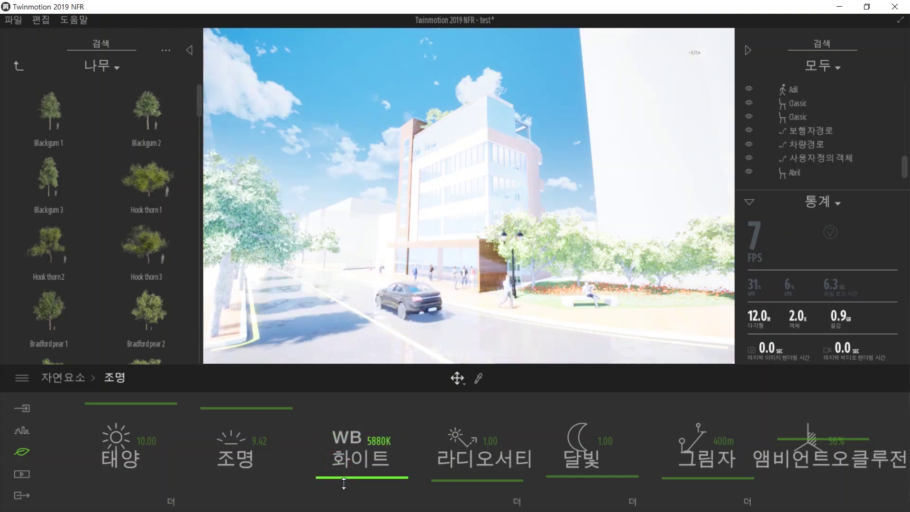
pyautogui.click(345, 463)
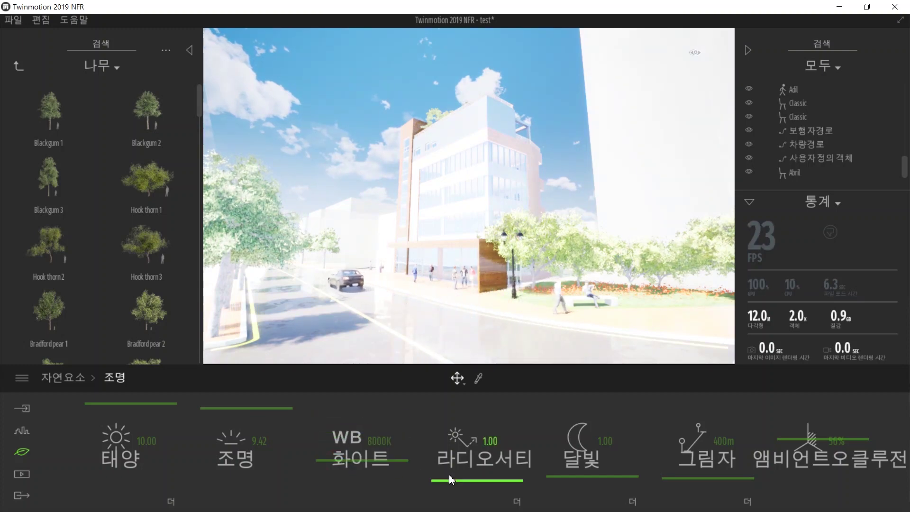
pyautogui.hotkey('ctrl', 'z')
pyautogui.rightClick(159, 426)
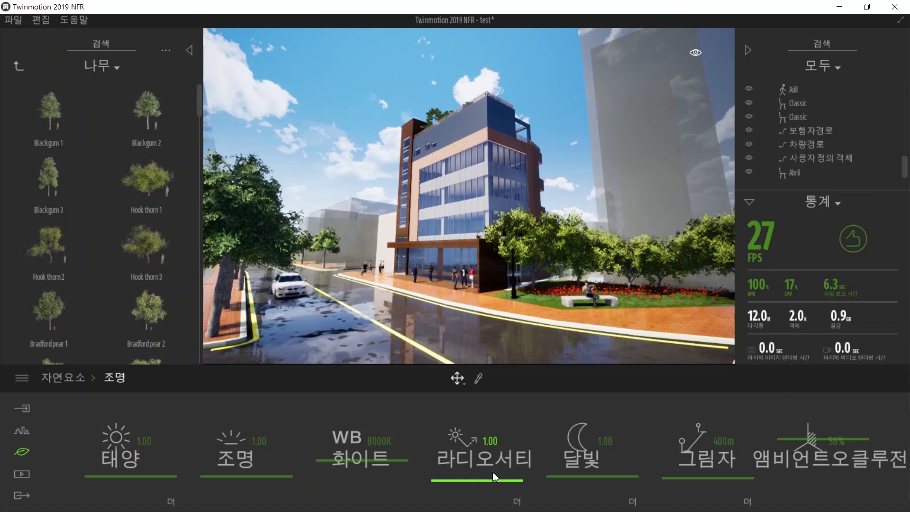
# - Try a radiosity of 17.37 on the building and street, and return it to 1.00
pyautogui.moveTo(466, 480)
pyautogui.mouseDown()
pyautogui.moveTo(469, 420)
pyautogui.moveTo(460, 506)
pyautogui.moveTo(459, 480)
pyautogui.mouseUp()
pyautogui.moveTo(432, 242); pyautogui.dragTo(304, 156, button='right')
pyautogui.moveTo(321, 207); pyautogui.dragTo(367, 236, button='right')
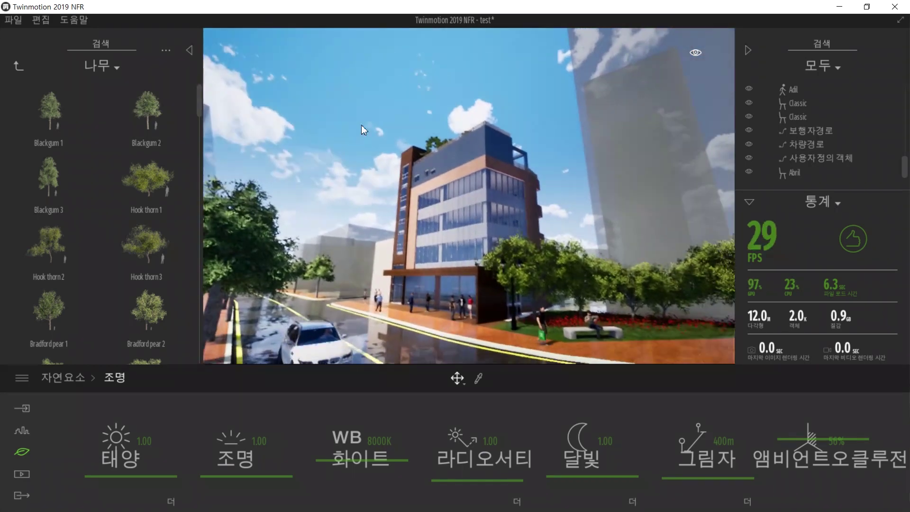
pyautogui.moveTo(462, 479); pyautogui.dragTo(455, 413)
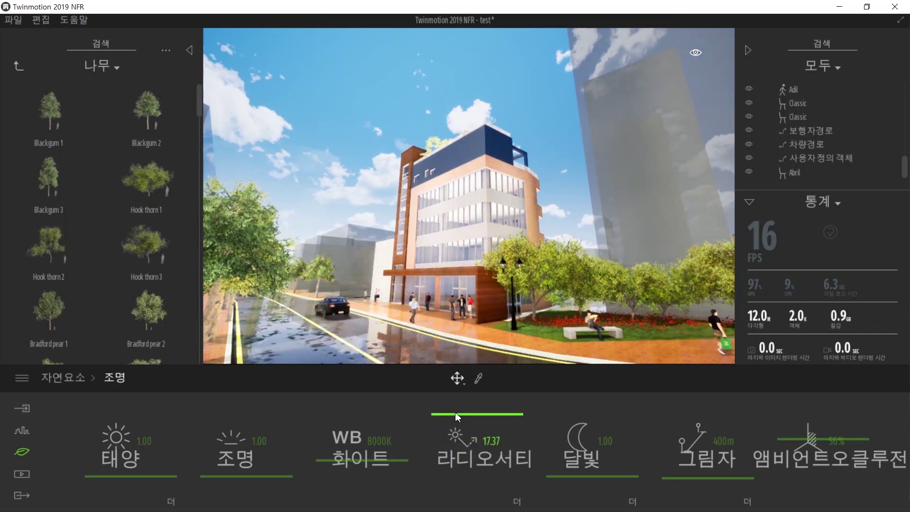
pyautogui.moveTo(485, 263); pyautogui.dragTo(487, 297, button='right')
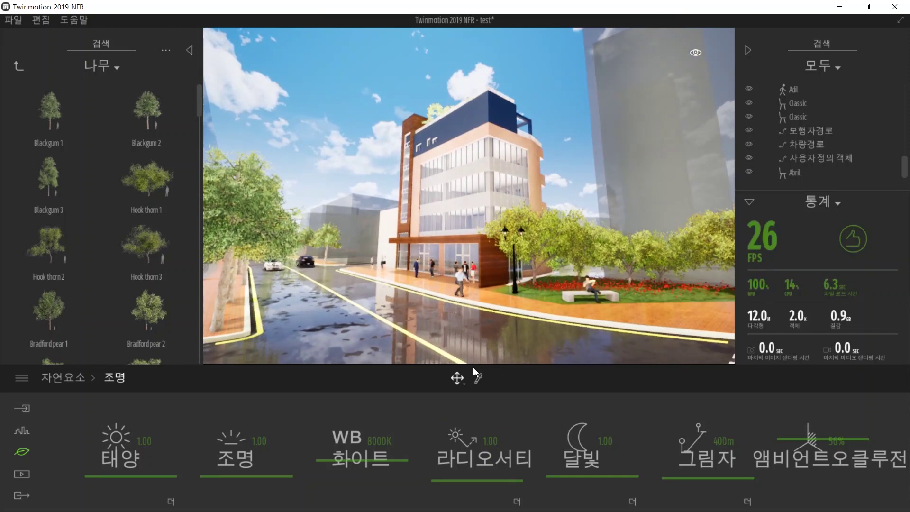
pyautogui.moveTo(482, 414); pyautogui.dragTo(493, 480)
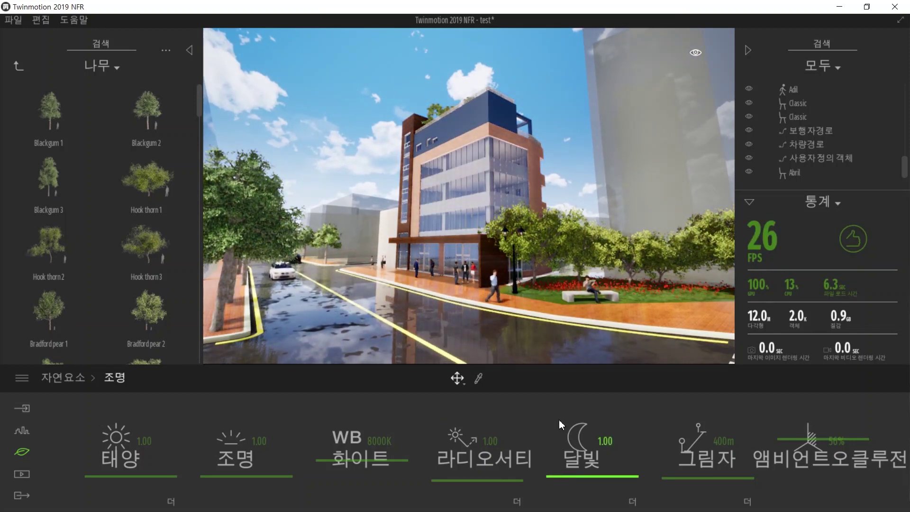
# - Change the time of day to night and bring the moon above the building into view
pyautogui.moveTo(479, 289); pyautogui.dragTo(479, 317, button='right')
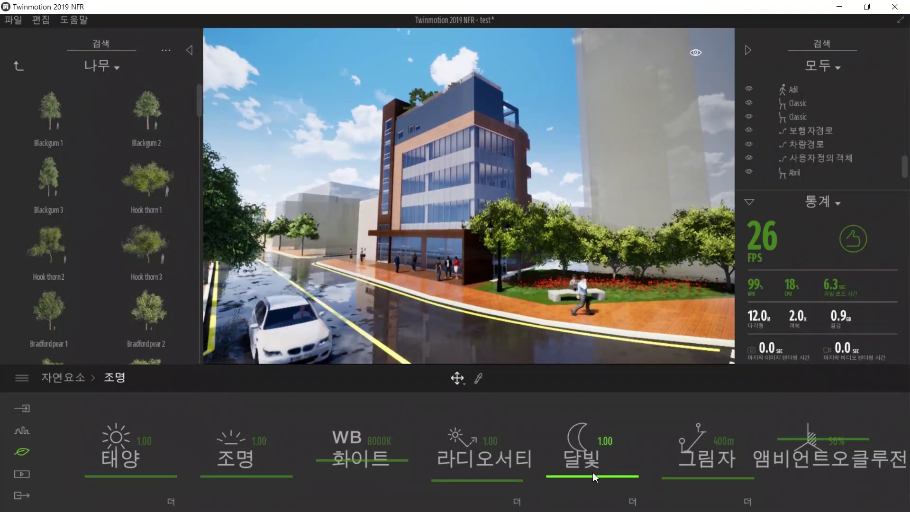
pyautogui.moveTo(504, 266); pyautogui.dragTo(494, 262, button='right')
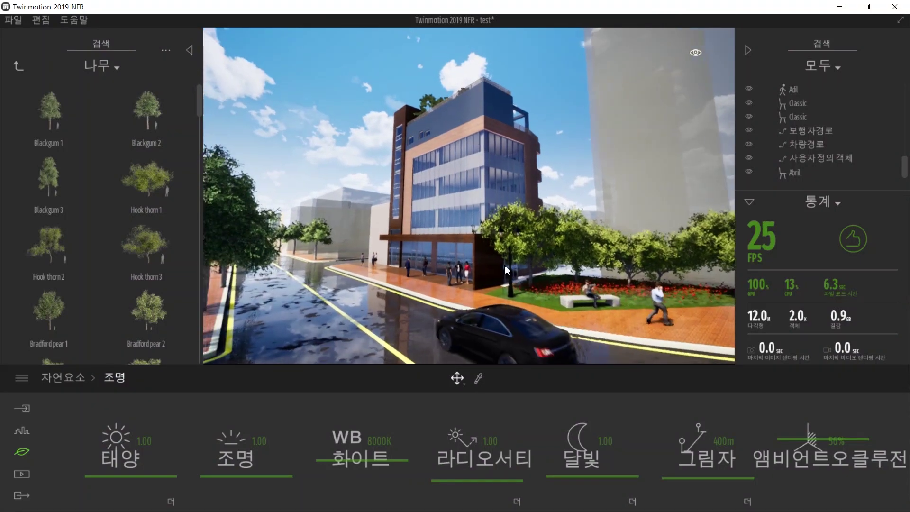
pyautogui.moveTo(511, 288); pyautogui.dragTo(511, 287, button='right')
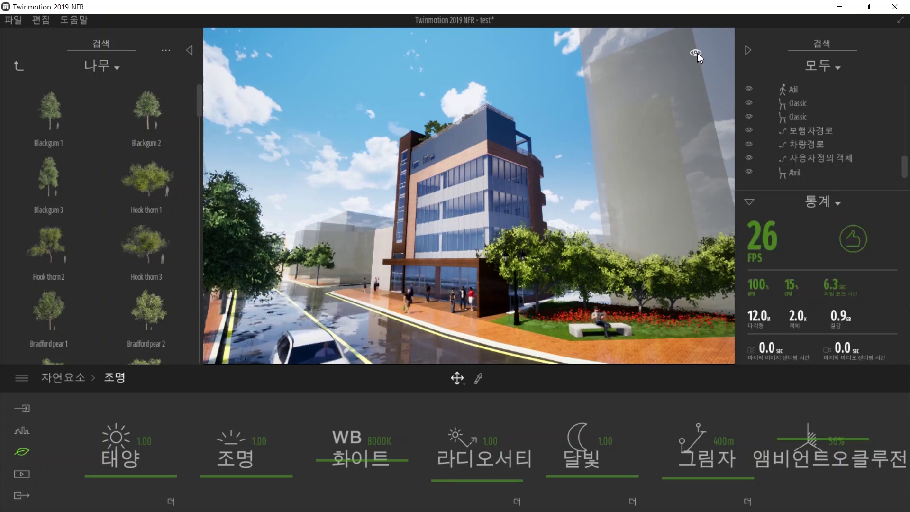
pyautogui.moveTo(697, 53)
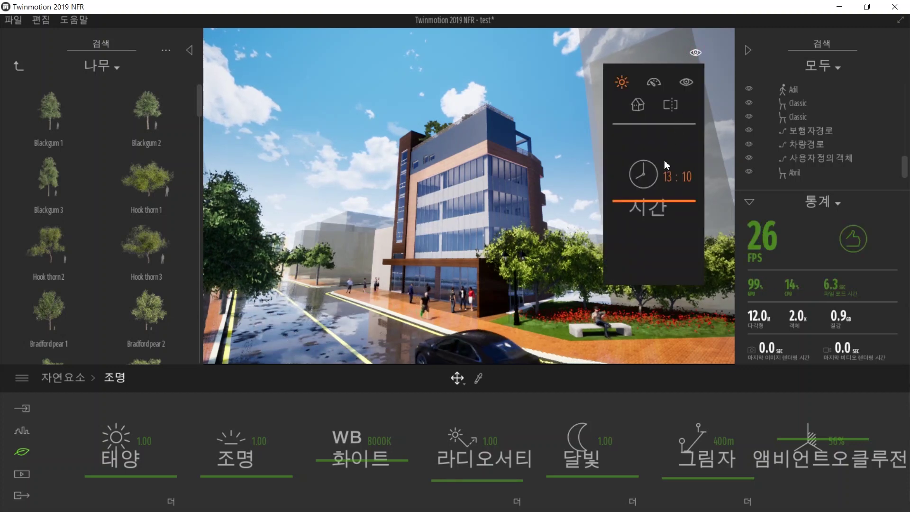
pyautogui.click(648, 201)
pyautogui.moveTo(650, 214); pyautogui.dragTo(646, 277)
pyautogui.moveTo(575, 213); pyautogui.dragTo(537, 207)
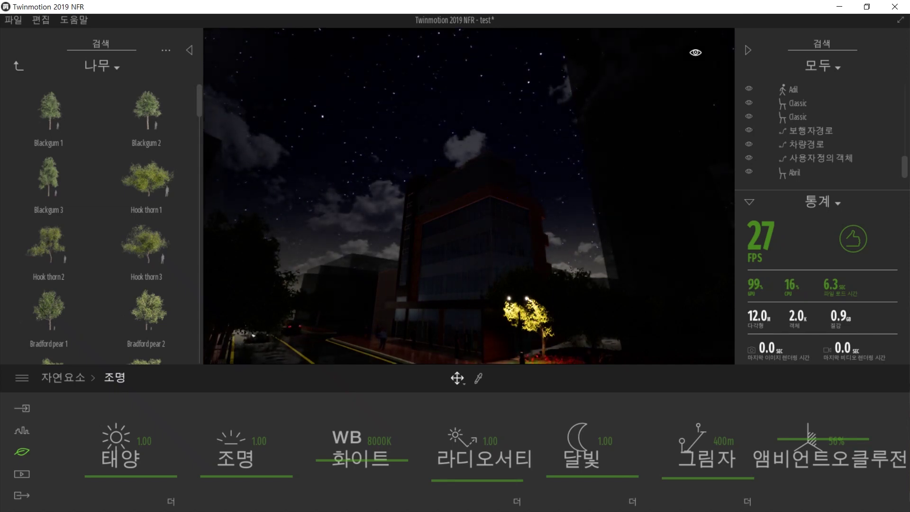
pyautogui.moveTo(455, 228); pyautogui.dragTo(418, 207, button='right')
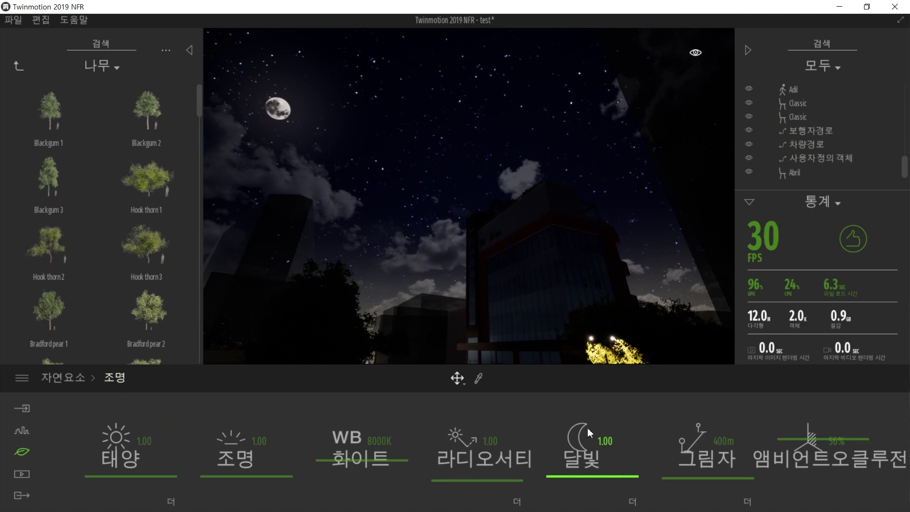
# - Set the moonlight intensity to 10.00 and the starlight intensity to 3.00
pyautogui.moveTo(587, 448); pyautogui.dragTo(591, 379)
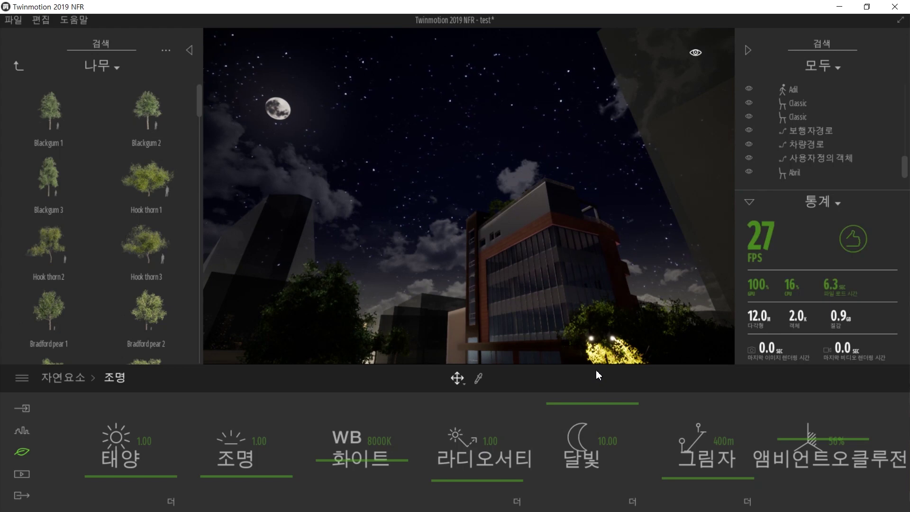
pyautogui.click(634, 502)
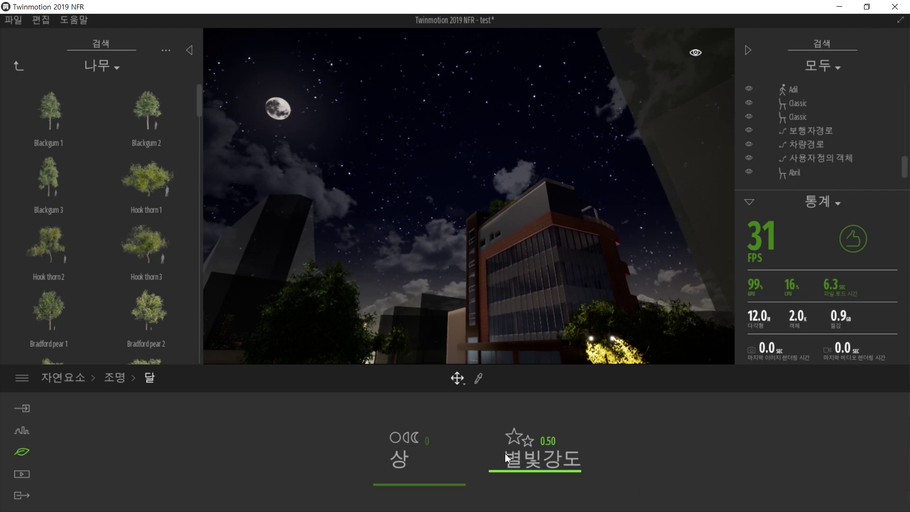
pyautogui.moveTo(442, 484)
pyautogui.mouseDown()
pyautogui.moveTo(443, 458)
pyautogui.moveTo(447, 479)
pyautogui.mouseUp()
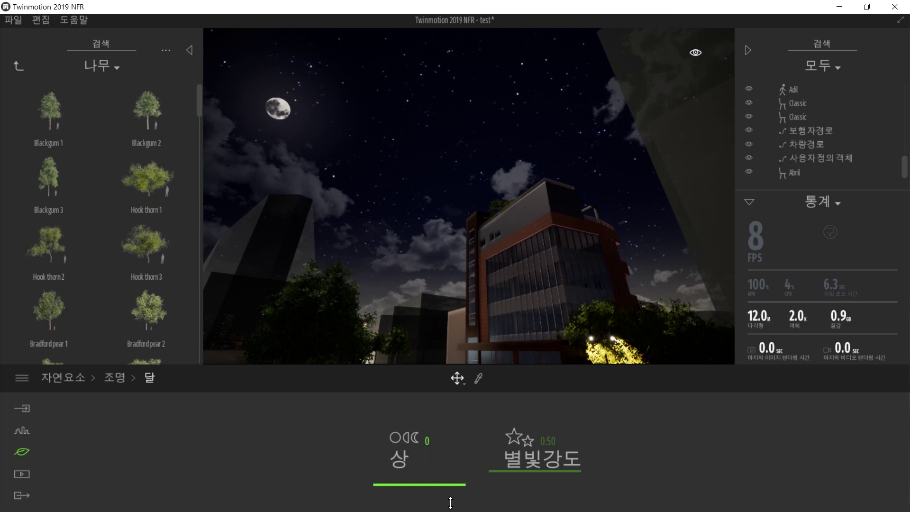
pyautogui.moveTo(520, 469); pyautogui.dragTo(520, 399)
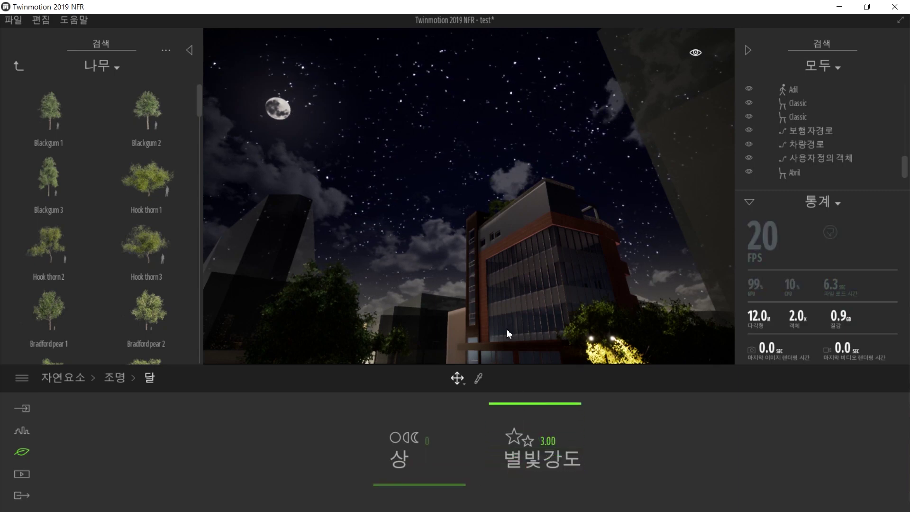
# - View the building and street at night, and undo the starlight, moonlight and time-of-day changes
pyautogui.moveTo(461, 154)
pyautogui.mouseDown(button='right')
pyautogui.moveTo(487, 148)
pyautogui.moveTo(524, 164)
pyautogui.moveTo(533, 90)
pyautogui.moveTo(606, 102)
pyautogui.moveTo(617, 142)
pyautogui.moveTo(568, 149)
pyautogui.moveTo(440, 135)
pyautogui.moveTo(462, 151)
pyautogui.mouseUp(button='right')
pyautogui.press('s')
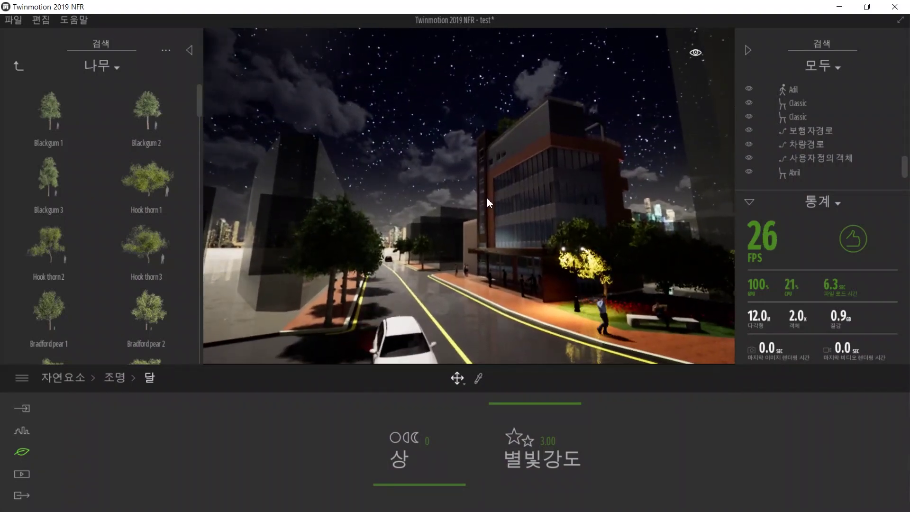
pyautogui.moveTo(514, 207); pyautogui.dragTo(493, 199, button='right')
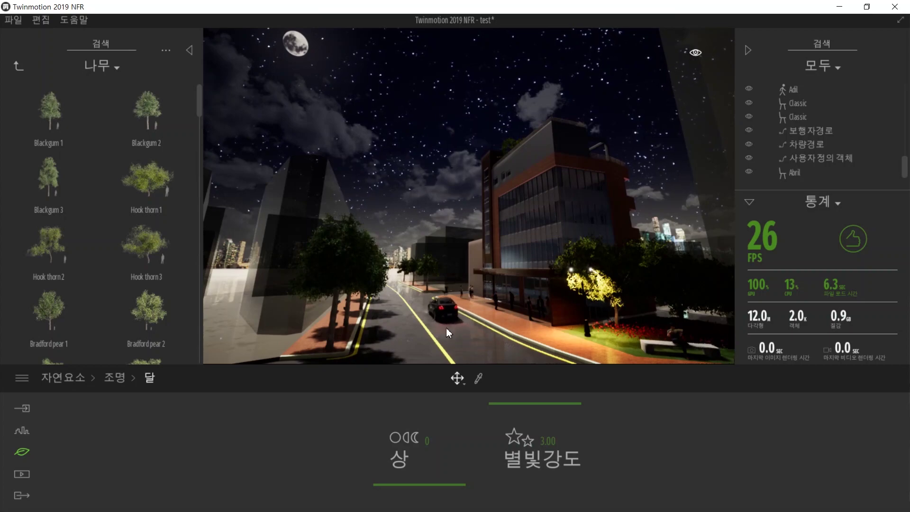
pyautogui.moveTo(522, 246); pyautogui.dragTo(711, 244, button='right')
pyautogui.hotkey('ctrl', 'z')
pyautogui.hotkey('ctrl', 'z')
pyautogui.hotkey('ctrl', 'z')
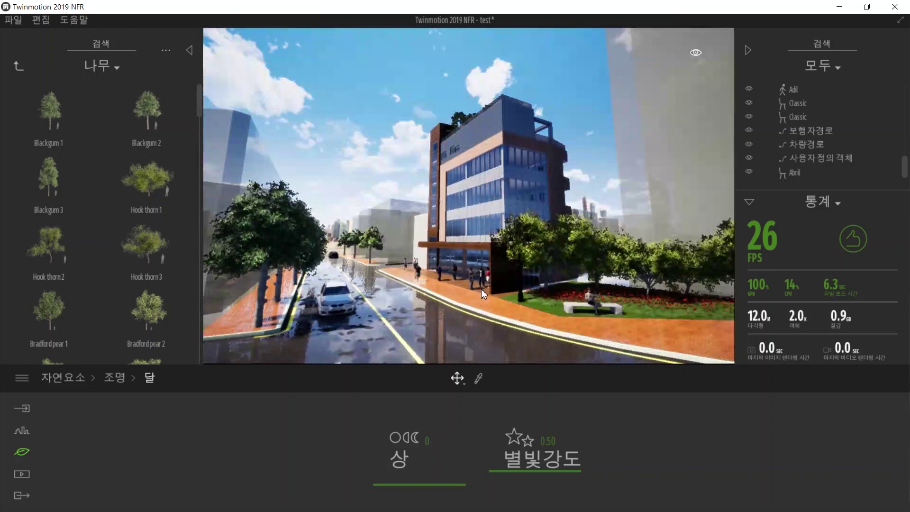
# - Return to the overview of nature settings and frame the building beside the planted lot
pyautogui.moveTo(481, 288); pyautogui.dragTo(503, 275, button='right')
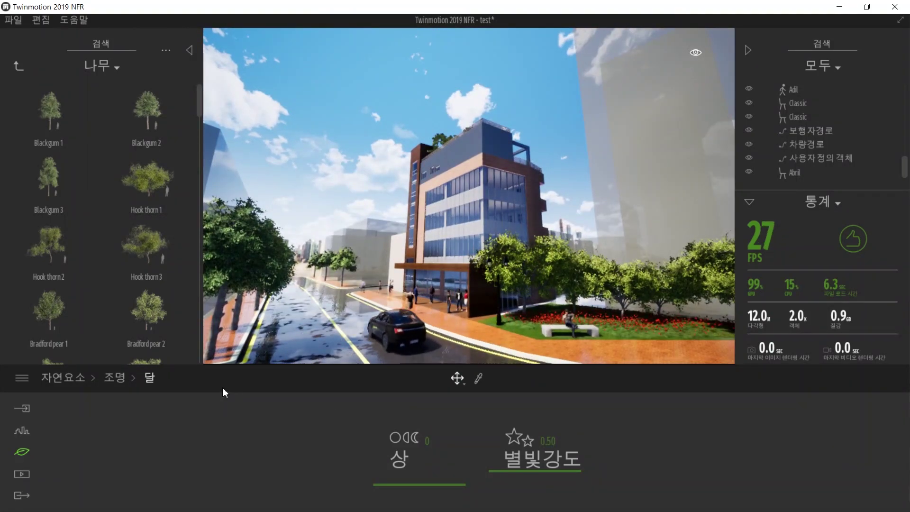
pyautogui.click(75, 384)
pyautogui.moveTo(478, 267); pyautogui.dragTo(490, 323, button='right')
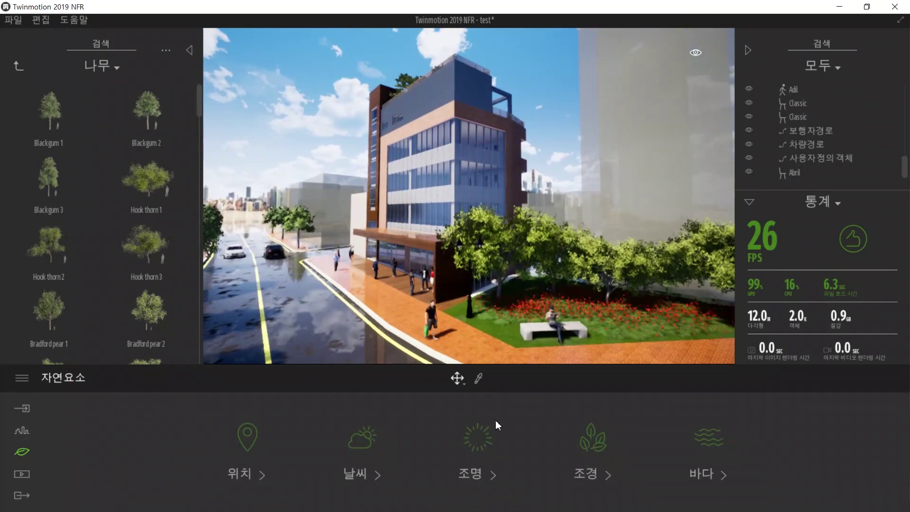
# - Open the lighting settings, set the shadow distance to 5000 m and check the shadows along the street from above
pyautogui.click(478, 439)
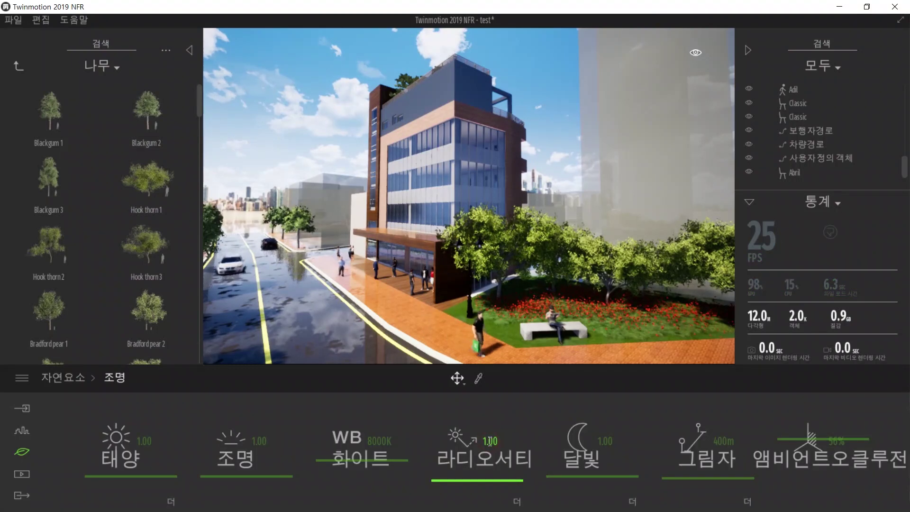
pyautogui.moveTo(501, 319); pyautogui.dragTo(500, 317, button='right')
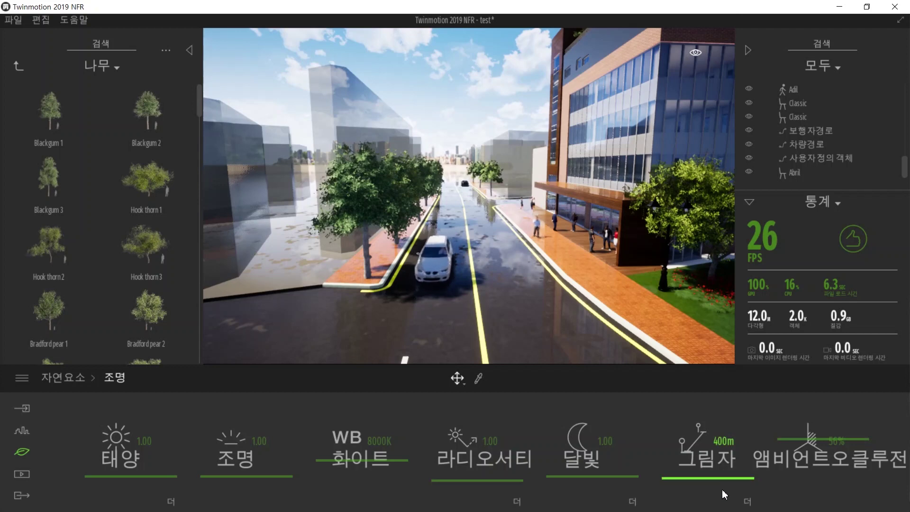
pyautogui.moveTo(699, 477); pyautogui.dragTo(712, 397)
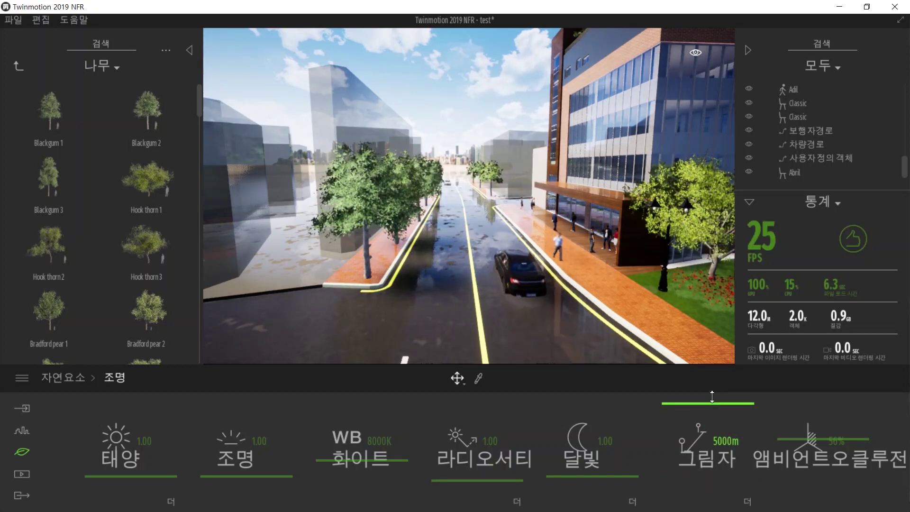
pyautogui.press('s')
pyautogui.moveTo(593, 265); pyautogui.dragTo(632, 305, button='right')
pyautogui.press('s')
pyautogui.press('w')
pyautogui.press('w')
pyautogui.moveTo(491, 222); pyautogui.dragTo(474, 243, button='right')
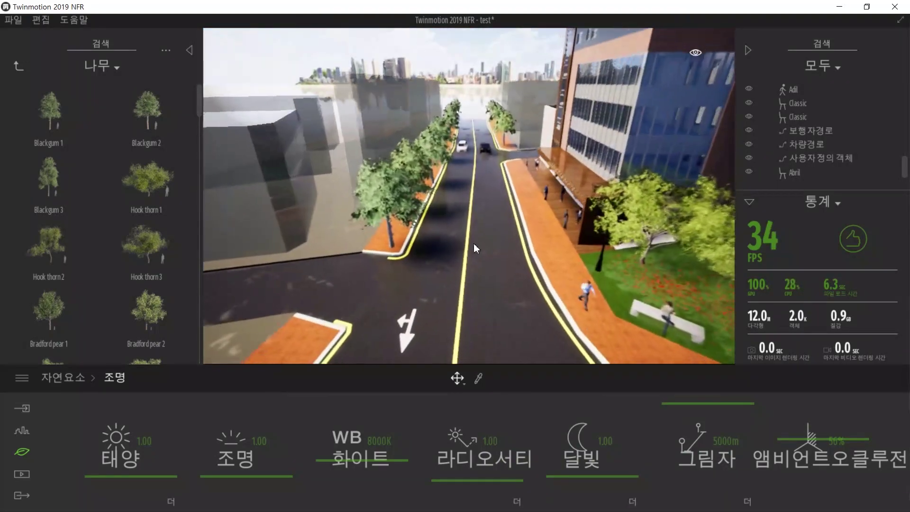
# - Set the shadow distance to 10 m and check the tree shadows along the street up close
pyautogui.moveTo(687, 410); pyautogui.dragTo(679, 498)
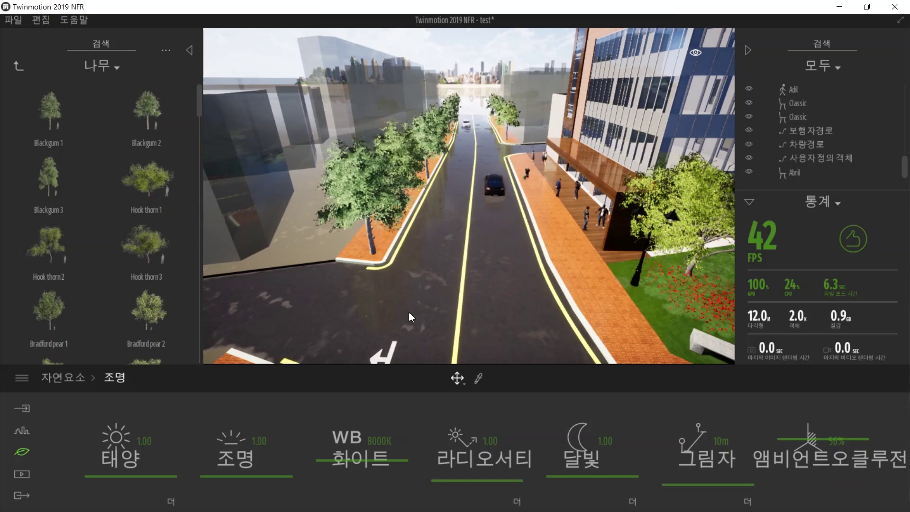
pyautogui.moveTo(476, 291)
pyautogui.mouseDown(button='right')
pyautogui.moveTo(418, 307)
pyautogui.moveTo(467, 301)
pyautogui.mouseUp(button='right')
pyautogui.scroll(5, 436, 268)
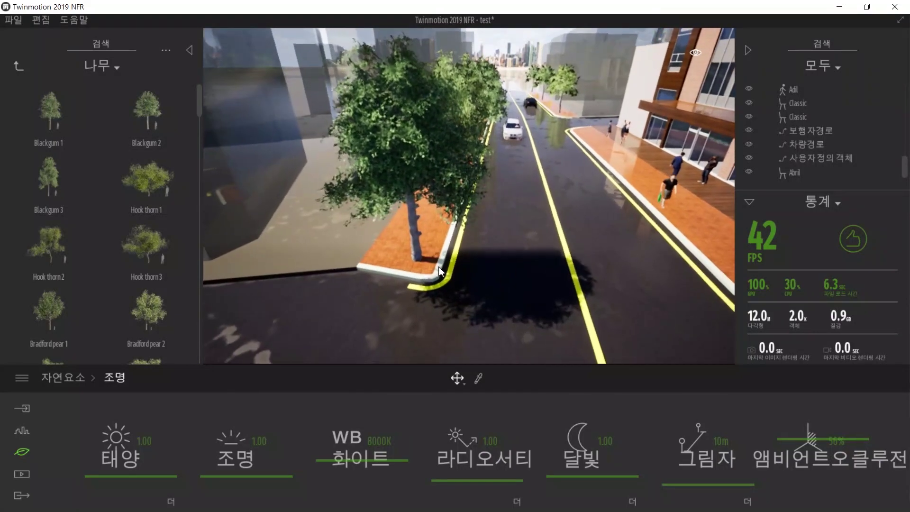
pyautogui.press('w')
pyautogui.moveTo(445, 239); pyautogui.dragTo(395, 184, button='right')
pyautogui.press('d')
pyautogui.moveTo(555, 327); pyautogui.dragTo(576, 332, button='right')
pyautogui.press('w')
# - Set the shadow distance to 400 m and frame the building with the street and planted lot
pyautogui.moveTo(673, 476); pyautogui.dragTo(652, 405)
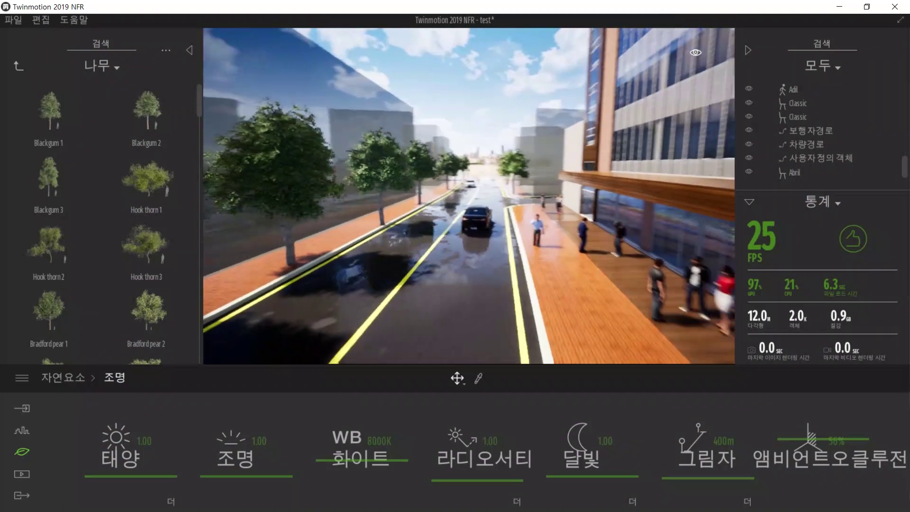
pyautogui.moveTo(531, 321); pyautogui.dragTo(547, 320, button='right')
pyautogui.press('s')
pyautogui.moveTo(497, 231); pyautogui.dragTo(551, 216, button='right')
pyautogui.press('s')
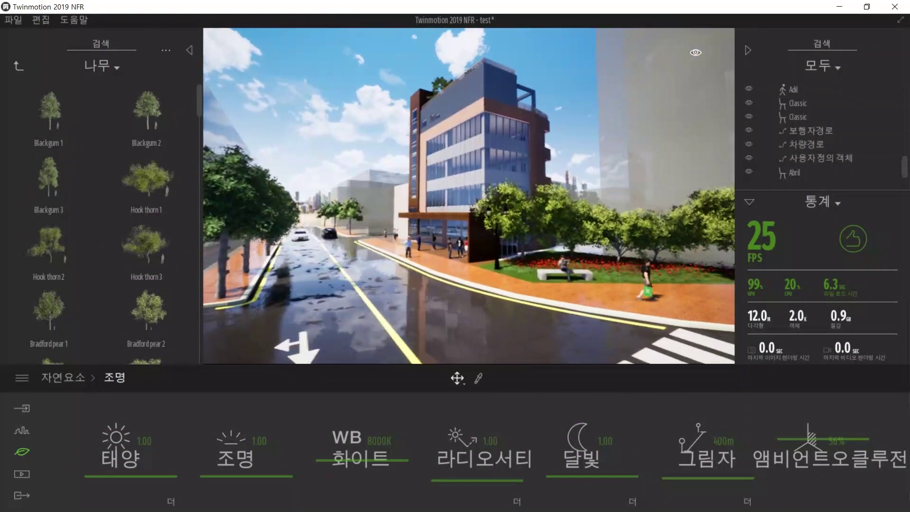
pyautogui.moveTo(535, 280); pyautogui.dragTo(539, 281, button='right')
pyautogui.press('a')
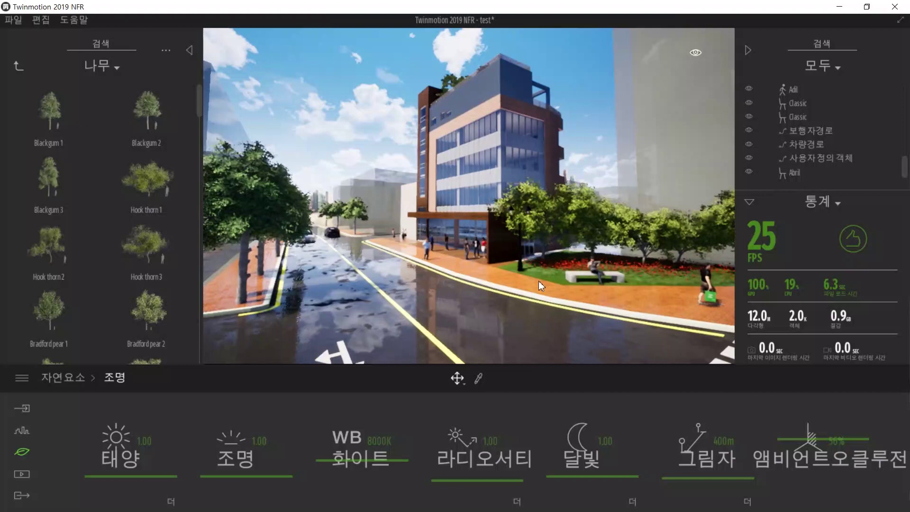
# - Open the additional shadow settings, try shadow area (그림자영역) values up to at least 0.93, and set it to 0.20
pyautogui.click(750, 505)
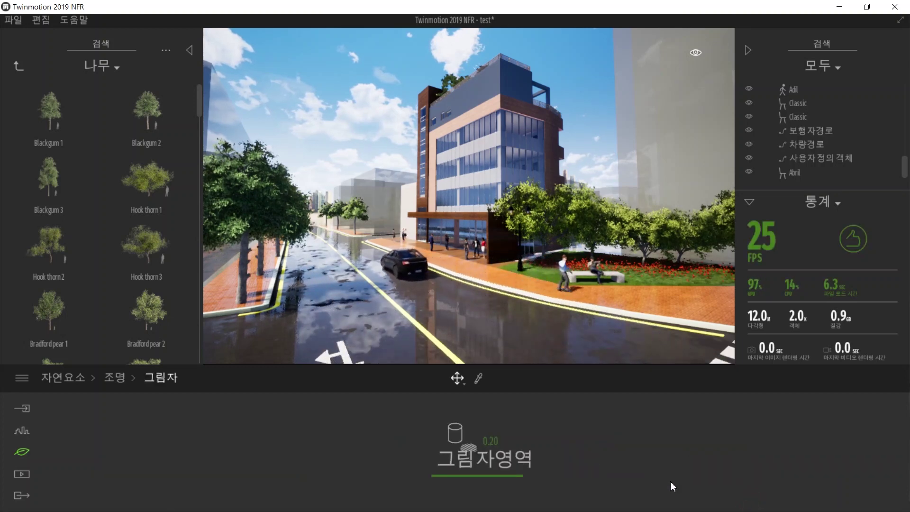
pyautogui.moveTo(525, 319); pyautogui.dragTo(523, 334, button='right')
pyautogui.scroll(2, 524, 327)
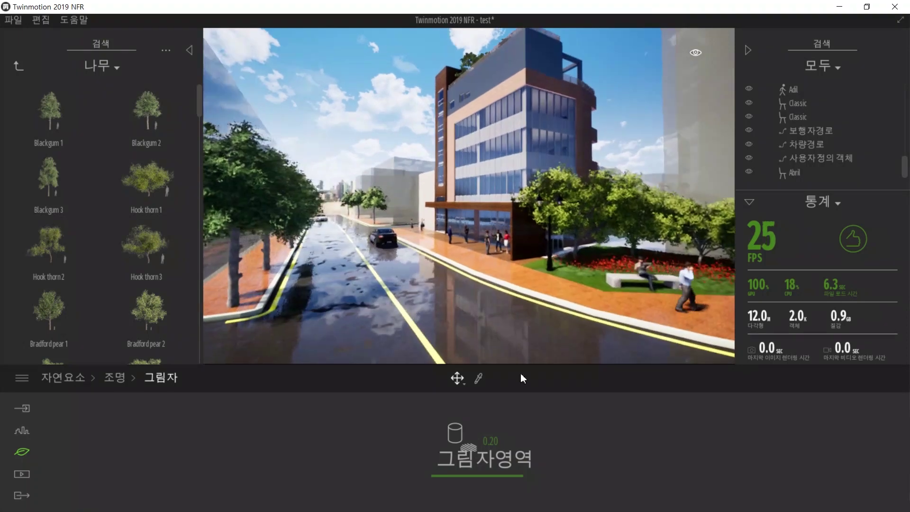
pyautogui.moveTo(477, 470); pyautogui.dragTo(475, 393)
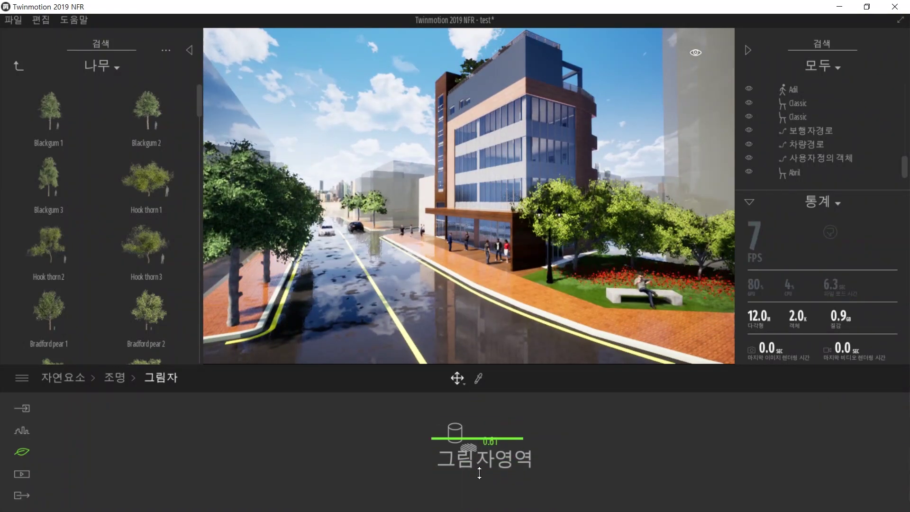
pyautogui.moveTo(479, 471); pyautogui.dragTo(480, 484)
pyautogui.moveTo(488, 418); pyautogui.dragTo(492, 378)
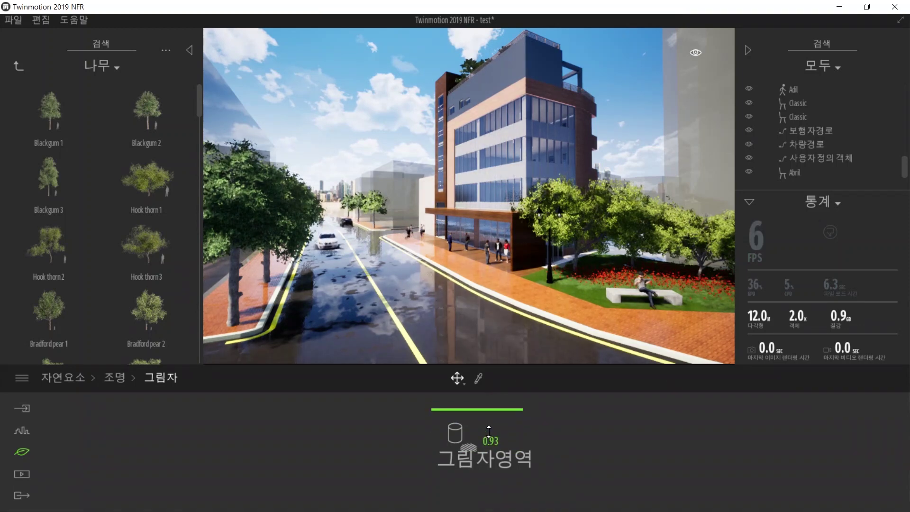
pyautogui.moveTo(488, 465); pyautogui.dragTo(486, 493)
pyautogui.moveTo(490, 461); pyautogui.dragTo(516, 452)
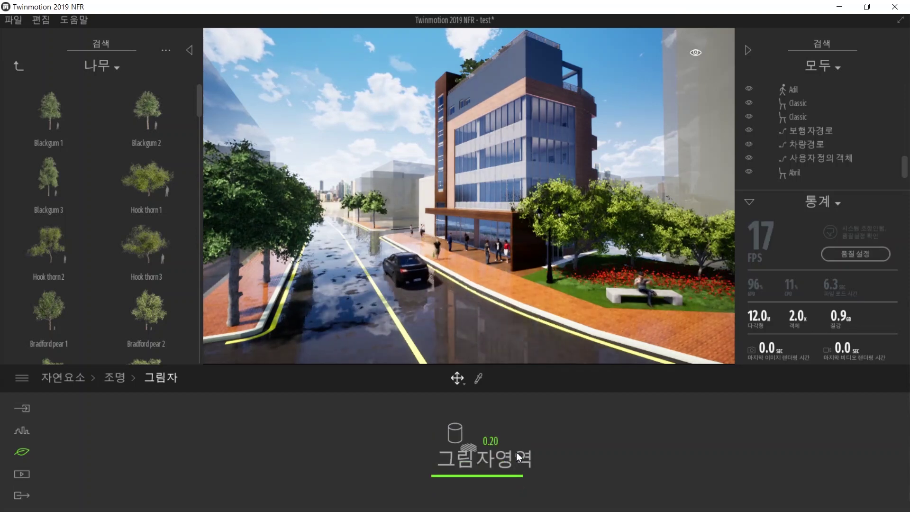
pyautogui.moveTo(488, 482); pyautogui.dragTo(488, 488)
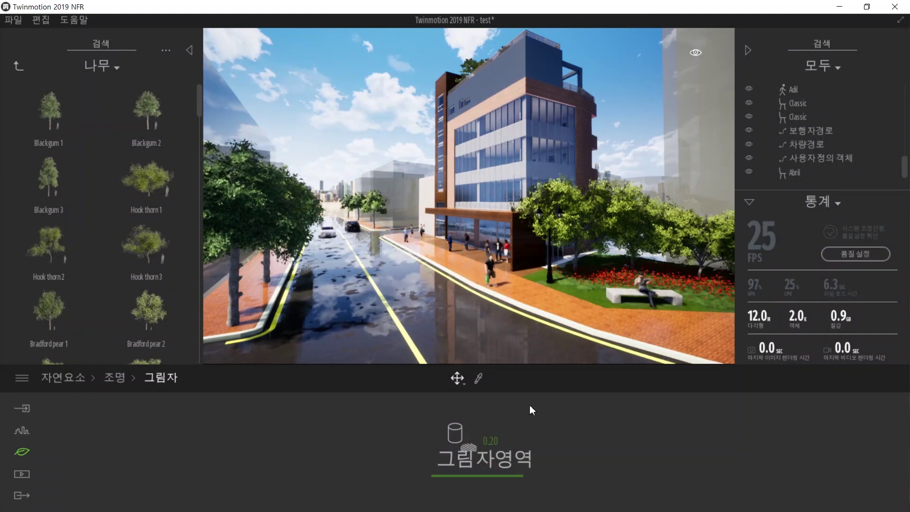
# - Set the shadow area (그림자영역) to 1.00 and check the shading on the building's facade
pyautogui.moveTo(462, 475); pyautogui.dragTo(467, 230)
pyautogui.moveTo(467, 227); pyautogui.dragTo(464, 191, button='right')
pyautogui.scroll(3, 474, 248)
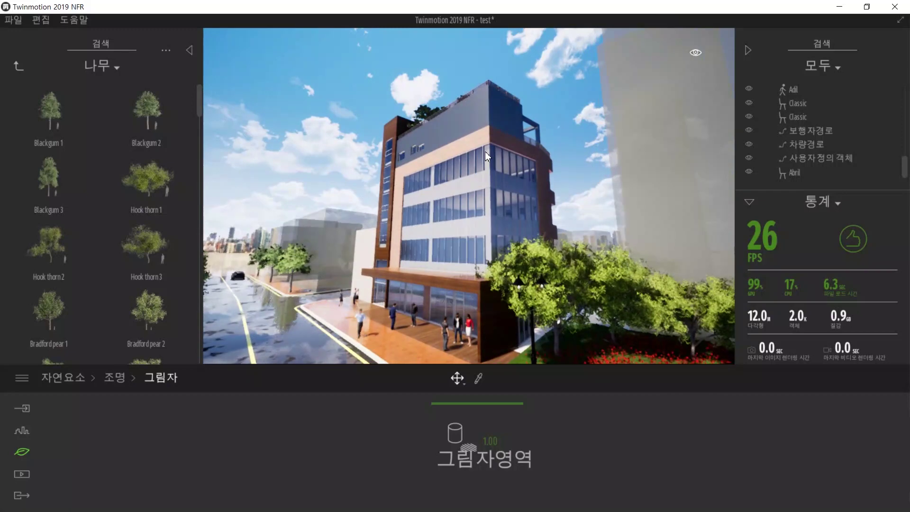
# - Lower the shadow area (그림자영역) to 0.13 and check the facade and street again
pyautogui.moveTo(516, 405); pyautogui.dragTo(512, 507)
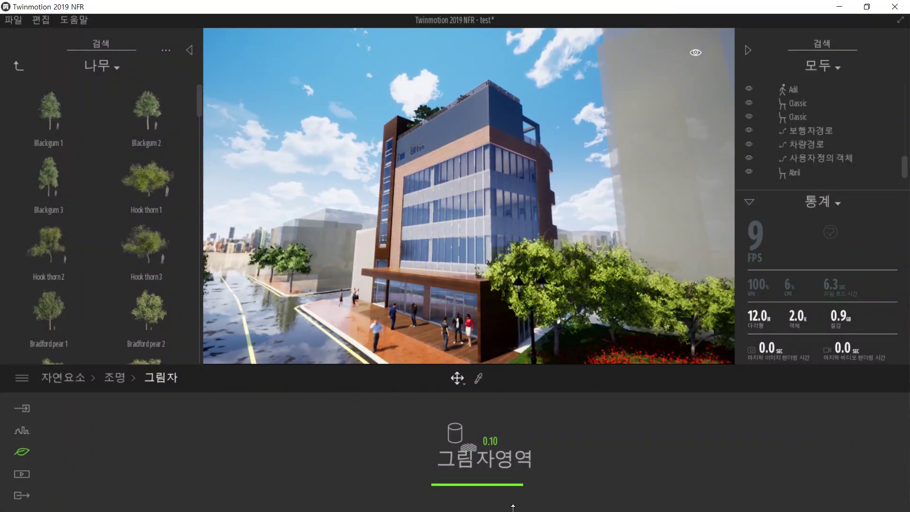
pyautogui.click(508, 482)
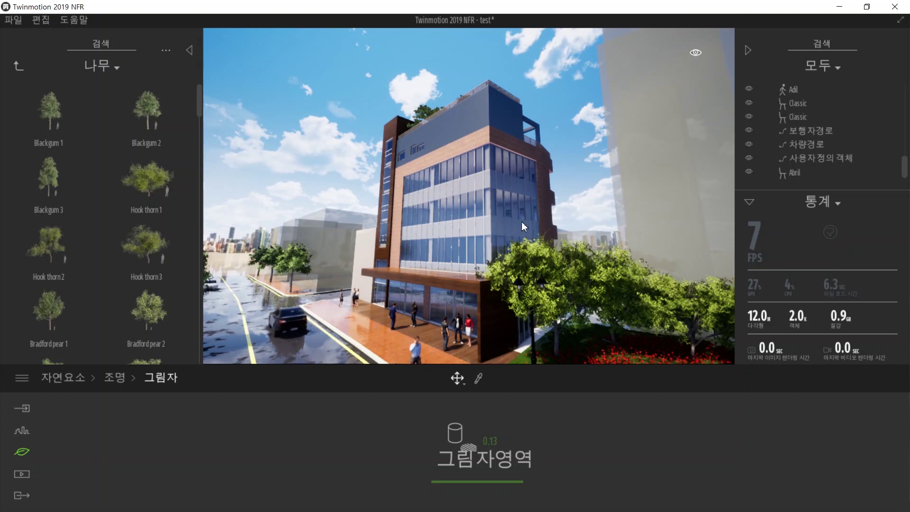
pyautogui.moveTo(525, 224); pyautogui.dragTo(498, 243, button='right')
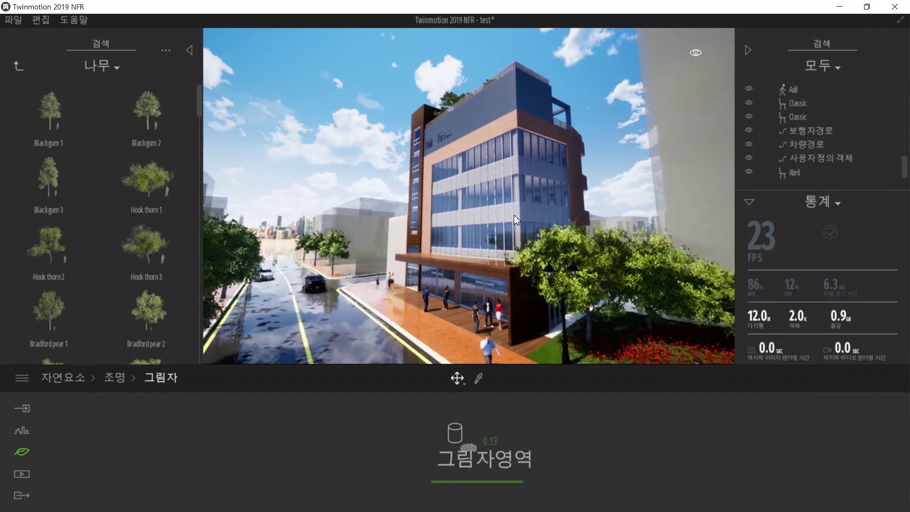